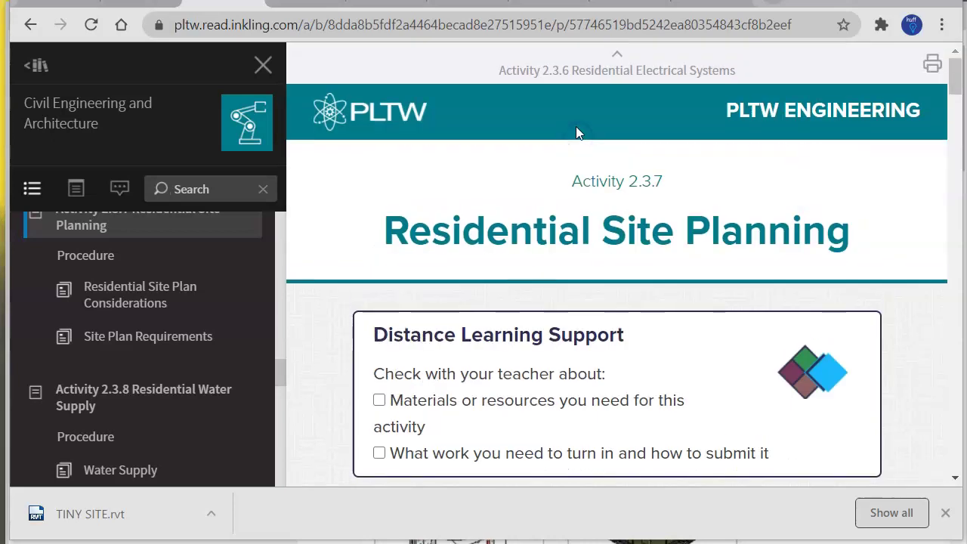
Step: Locate the Affordable Home Site Plan Student Revit File (.rvt) among the resources of Activity 2.3.7 Residential Site Planning
{"action": "left_click", "coordinate": [576, 156]}
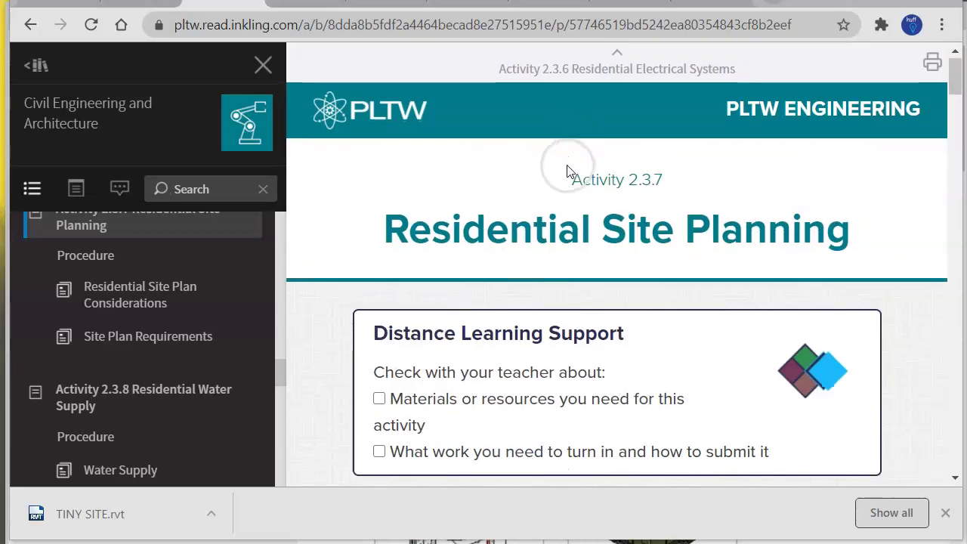
{"action": "scroll", "coordinate": [571, 170], "scroll_direction": "down", "scroll_amount": 7}
{"action": "scroll", "coordinate": [576, 173], "scroll_direction": "down", "scroll_amount": 3}
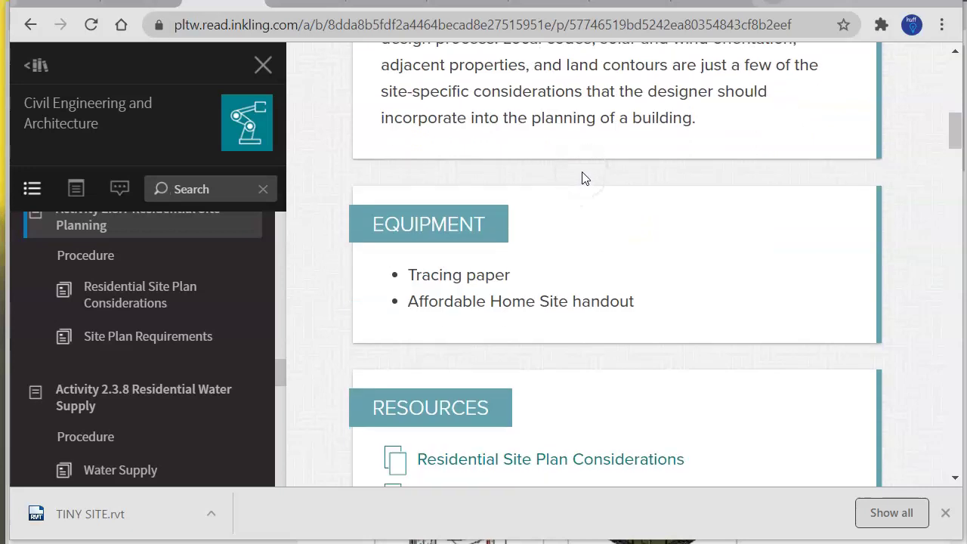
{"action": "left_click", "coordinate": [662, 254]}
{"action": "scroll", "coordinate": [661, 254], "scroll_direction": "down", "scroll_amount": 3}
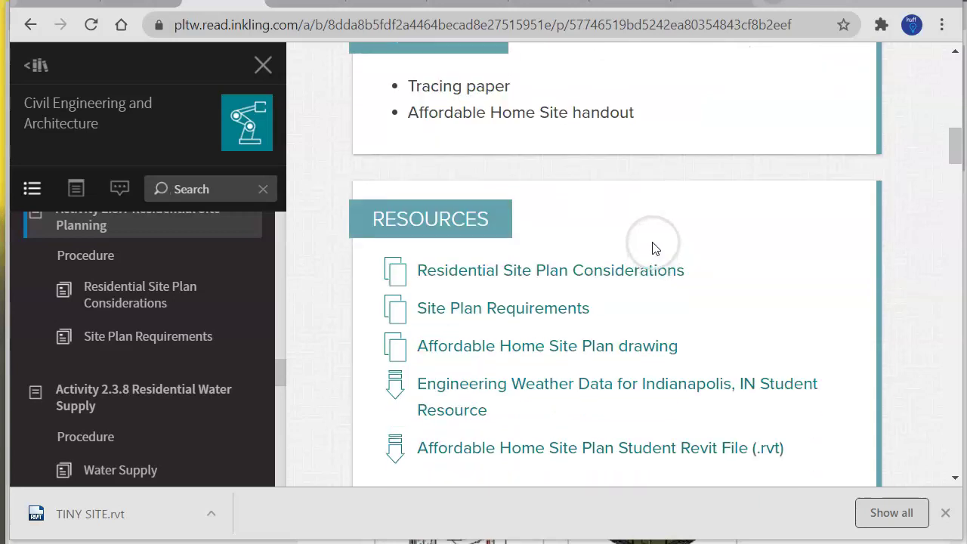
{"action": "scroll", "coordinate": [656, 254], "scroll_direction": "down", "scroll_amount": 3}
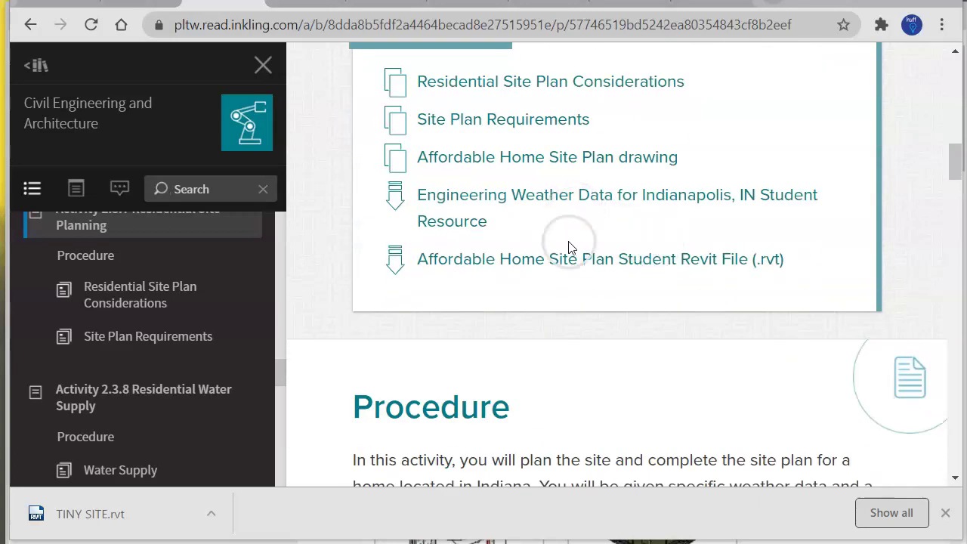
{"action": "left_click", "coordinate": [572, 268]}
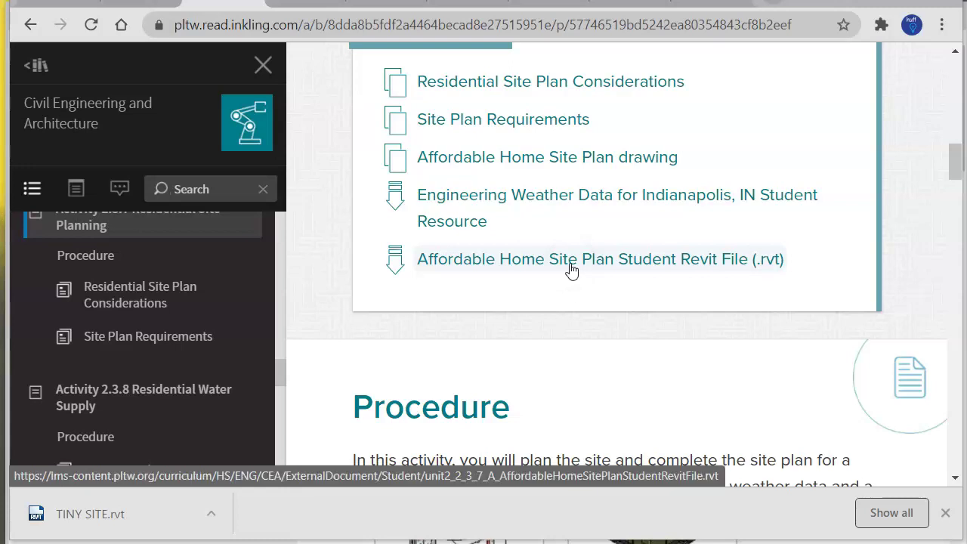
{"action": "left_click", "coordinate": [716, 263]}
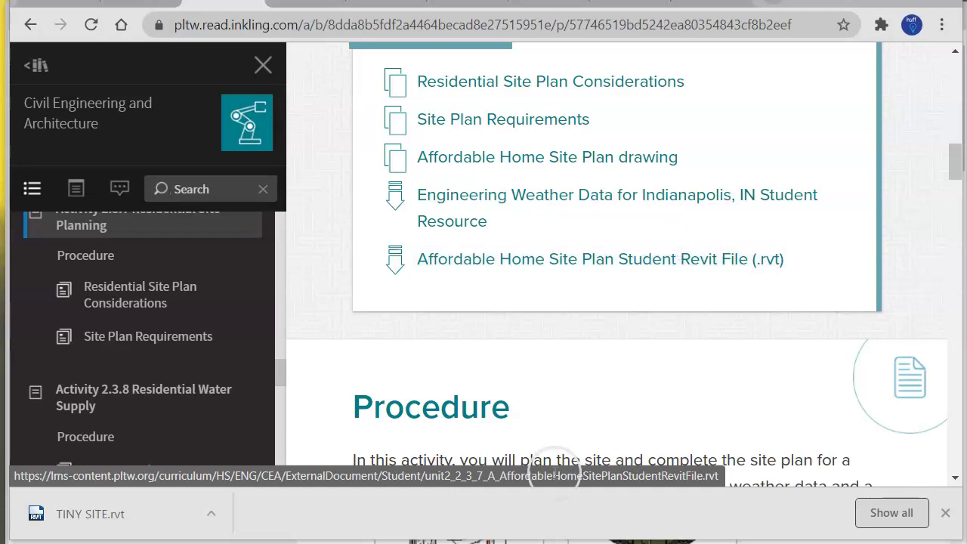
Step: Open the downloaded TINY SITE.rvt from its folder in Revit, upgrading the model to Revit 2021 and saving it
{"action": "left_click", "coordinate": [213, 515]}
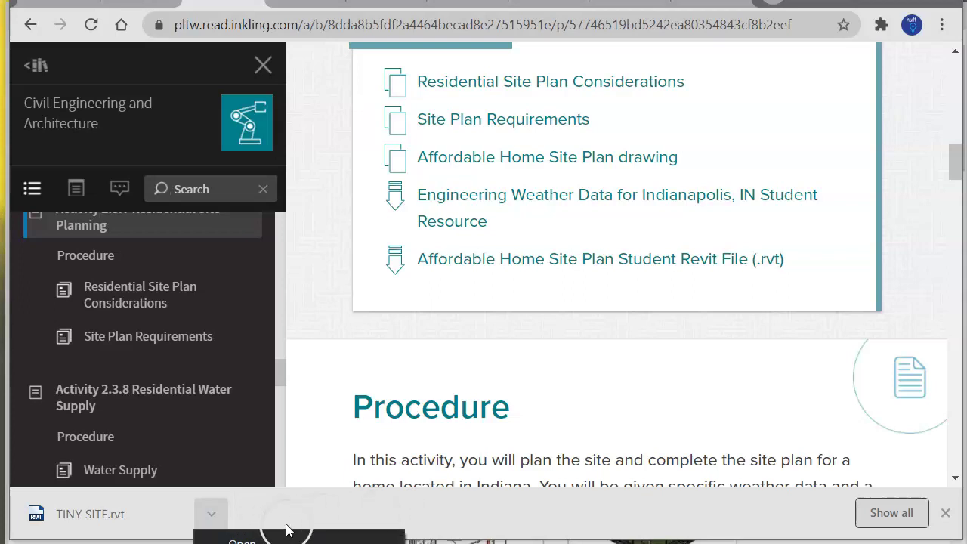
{"action": "left_click", "coordinate": [250, 542]}
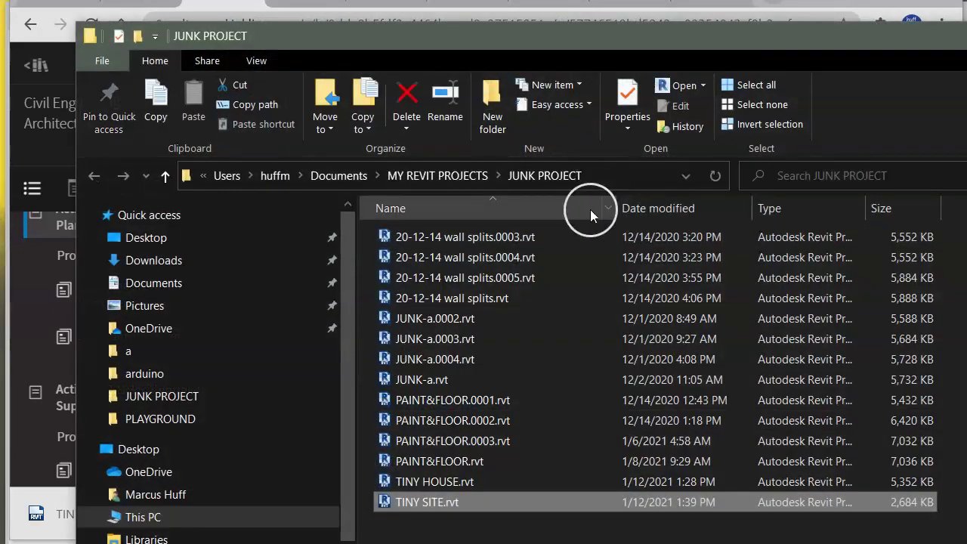
{"action": "left_click", "coordinate": [472, 481]}
{"action": "left_click", "coordinate": [473, 503]}
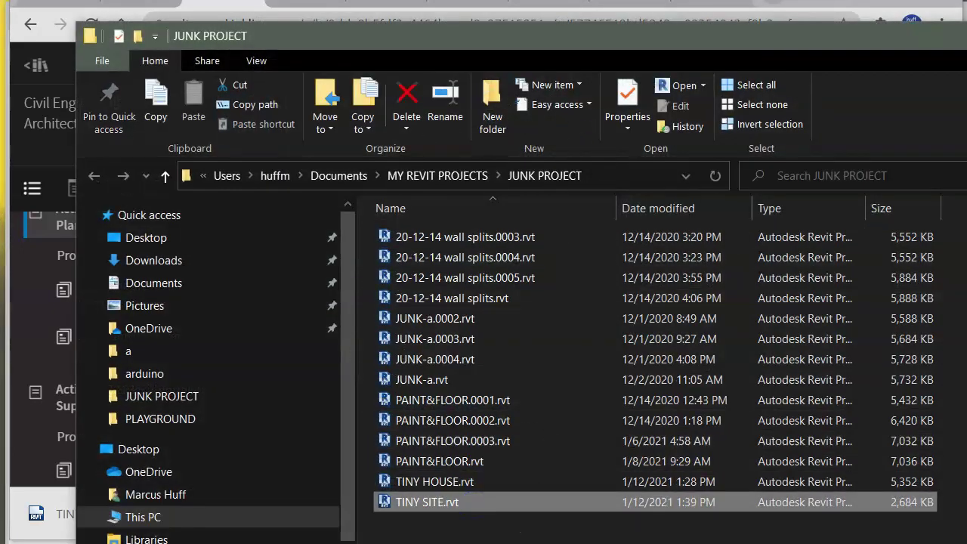
{"action": "double_click", "coordinate": [429, 501]}
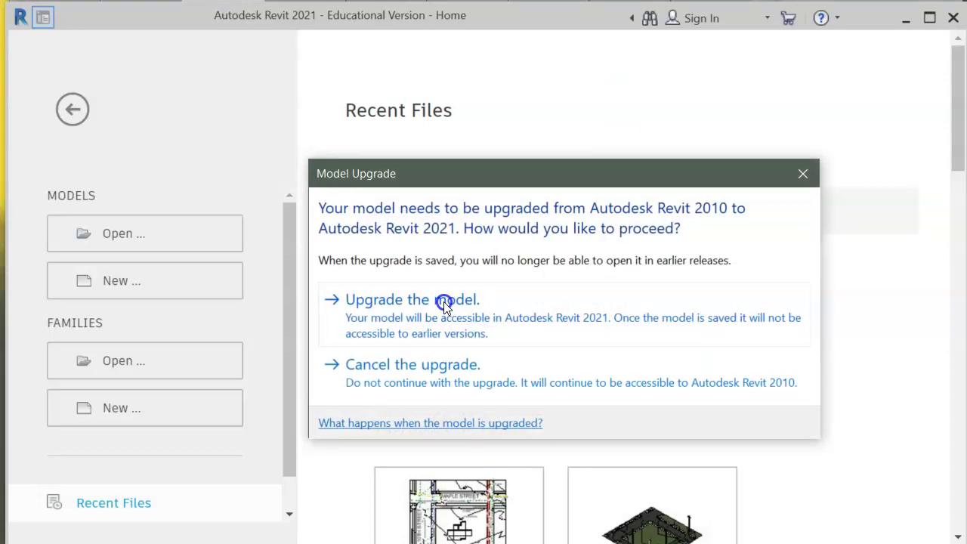
{"action": "left_click", "coordinate": [443, 301]}
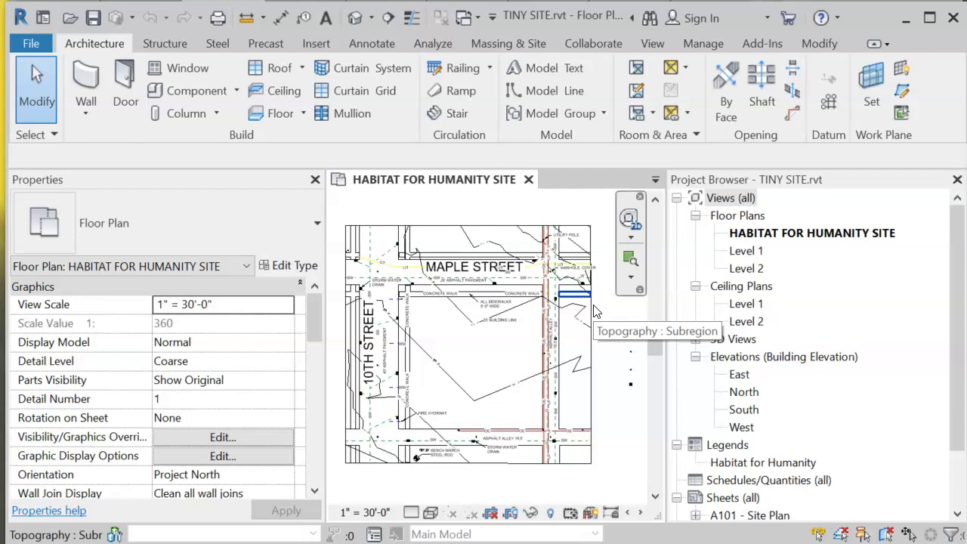
{"action": "left_click", "coordinate": [100, 25]}
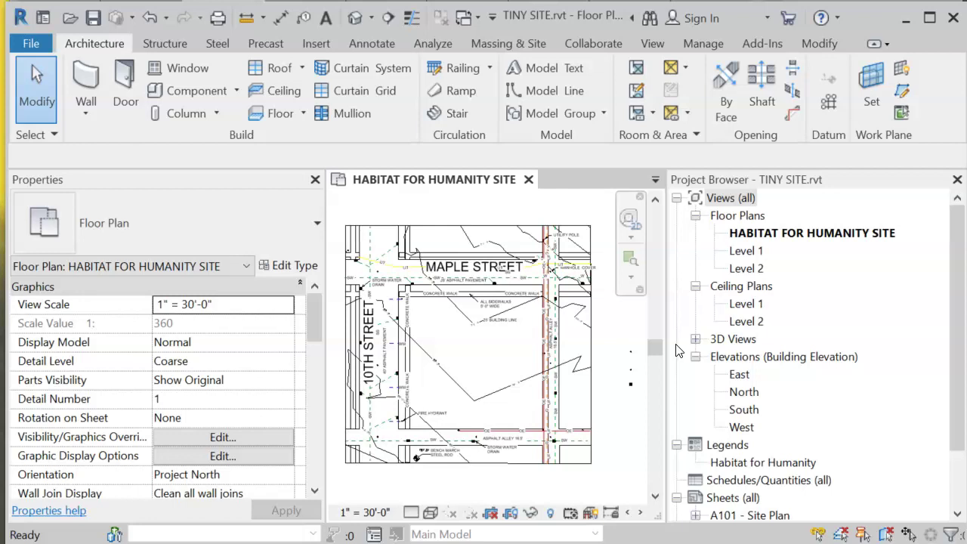
Step: Select the three loose site components east of the site plan to inspect them, and clear the selection
{"action": "left_click", "coordinate": [611, 371]}
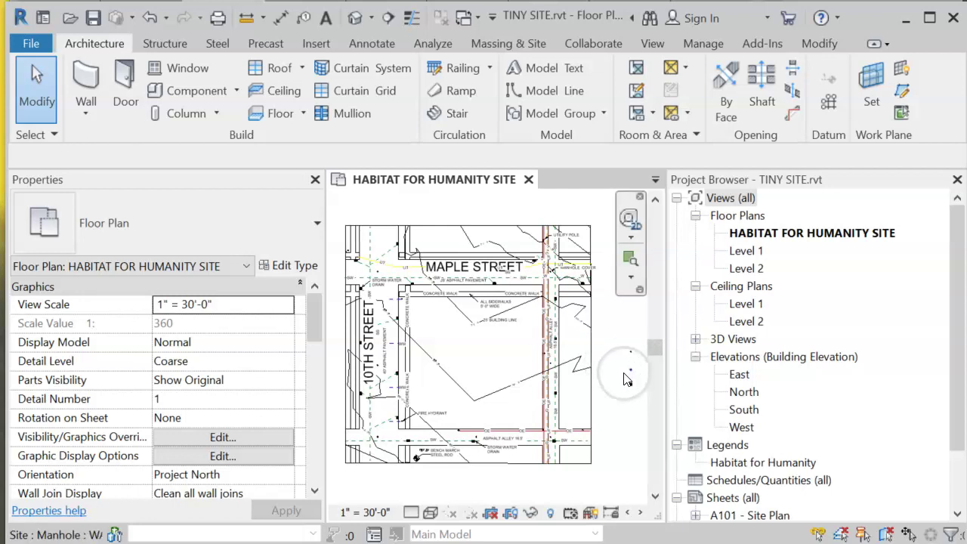
{"action": "left_click_drag", "start_coordinate": [636, 398], "coordinate": [620, 336]}
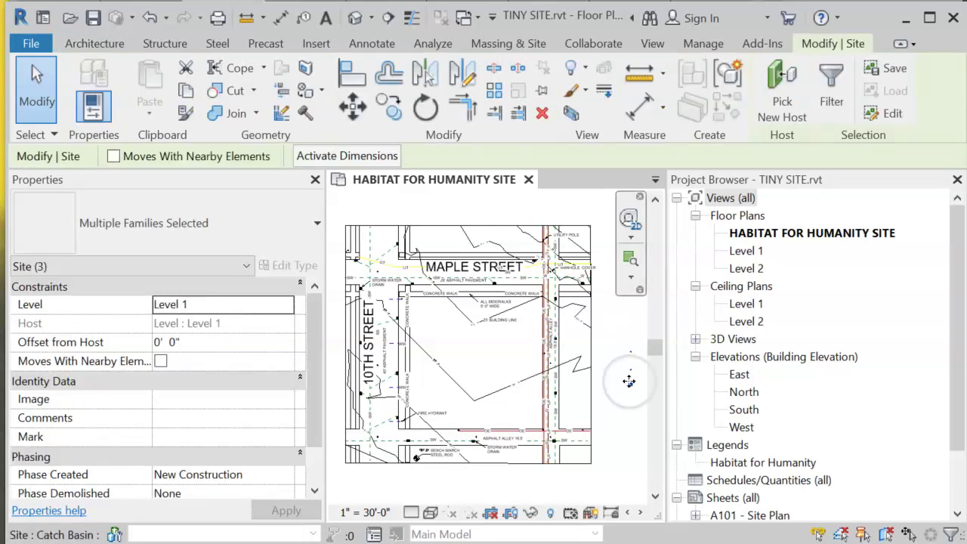
{"action": "left_click", "coordinate": [637, 413]}
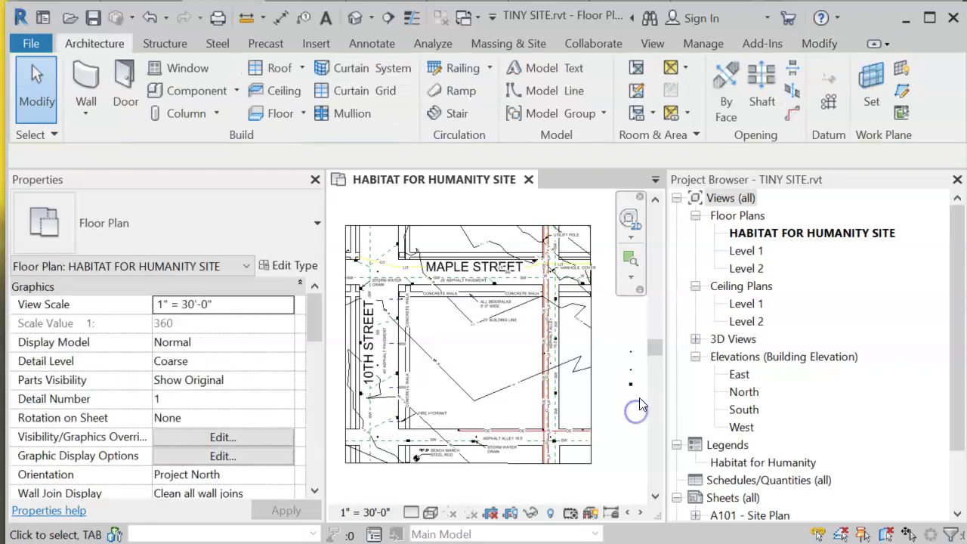
{"action": "left_click_drag", "start_coordinate": [639, 394], "coordinate": [620, 349]}
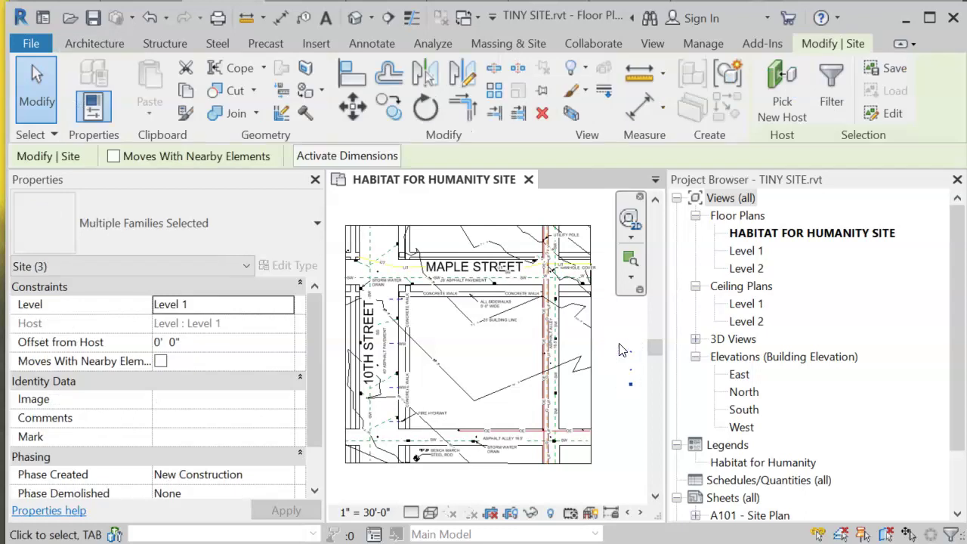
{"action": "key", "text": "Escape"}
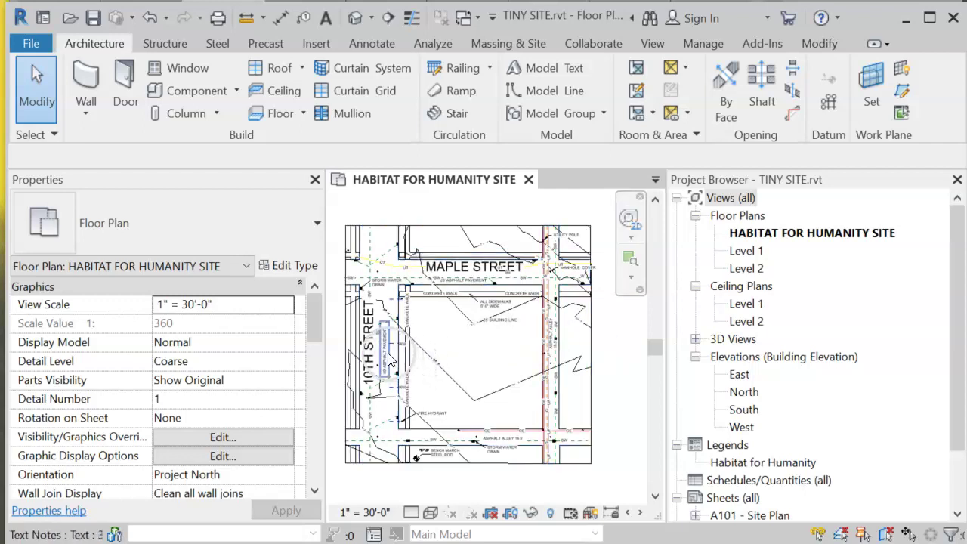
Step: Examine the water meters, fire hydrants and short water line stubs along the 10th Street concrete walk
{"action": "scroll", "coordinate": [387, 353], "scroll_direction": "up", "scroll_amount": 2}
{"action": "scroll", "coordinate": [387, 353], "scroll_direction": "up", "scroll_amount": 5}
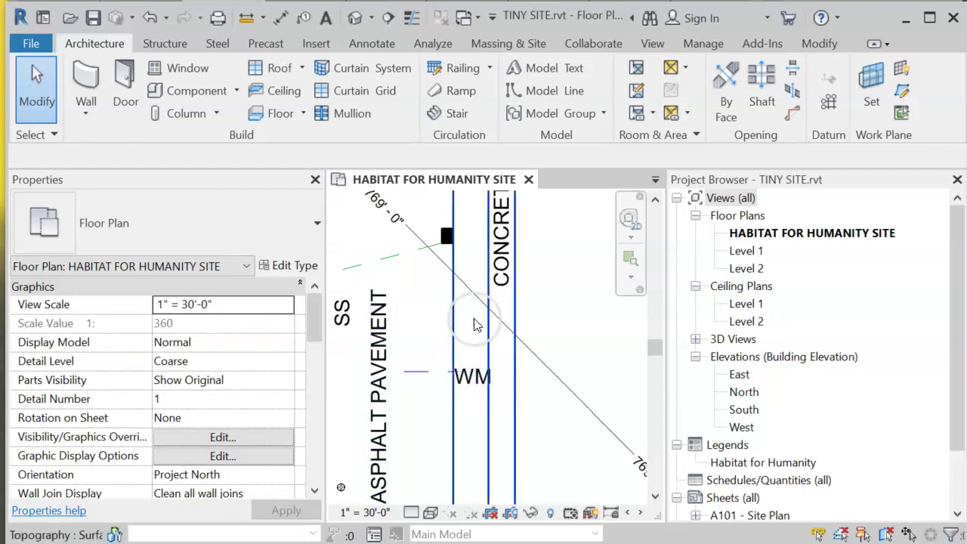
{"action": "scroll", "coordinate": [479, 241], "scroll_direction": "down", "scroll_amount": 3}
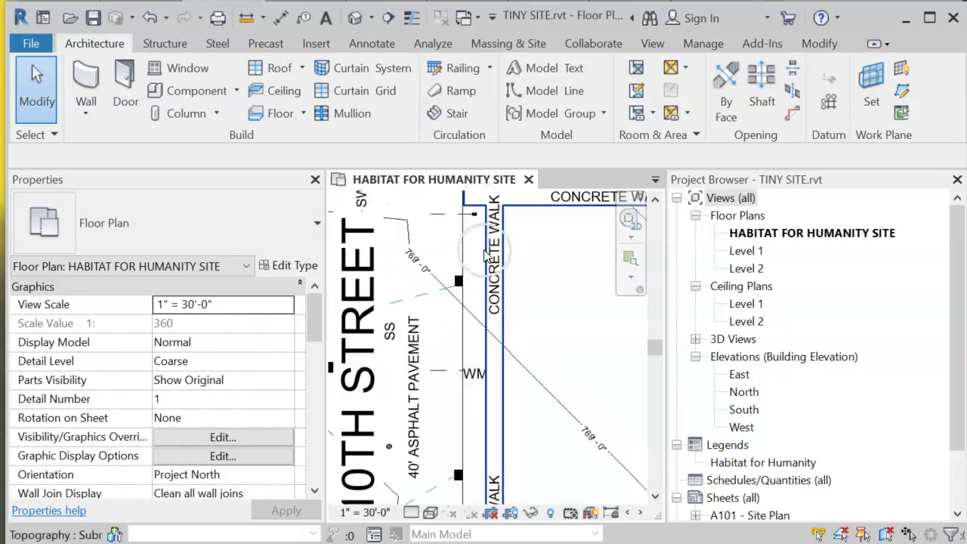
{"action": "scroll", "coordinate": [470, 210], "scroll_direction": "up", "scroll_amount": 5}
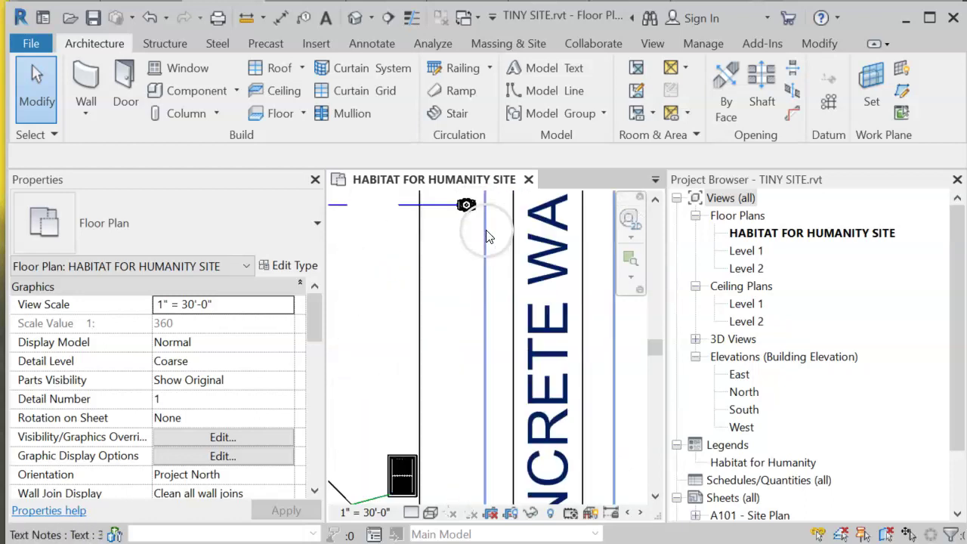
{"action": "scroll", "coordinate": [462, 214], "scroll_direction": "down", "scroll_amount": 4}
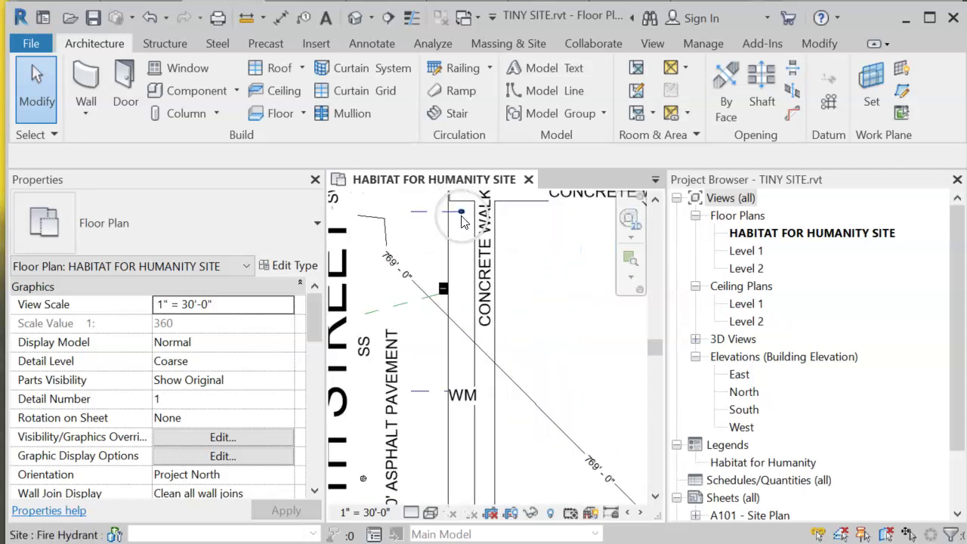
{"action": "scroll", "coordinate": [461, 221], "scroll_direction": "down", "scroll_amount": 1}
{"action": "scroll", "coordinate": [459, 211], "scroll_direction": "down", "scroll_amount": 1}
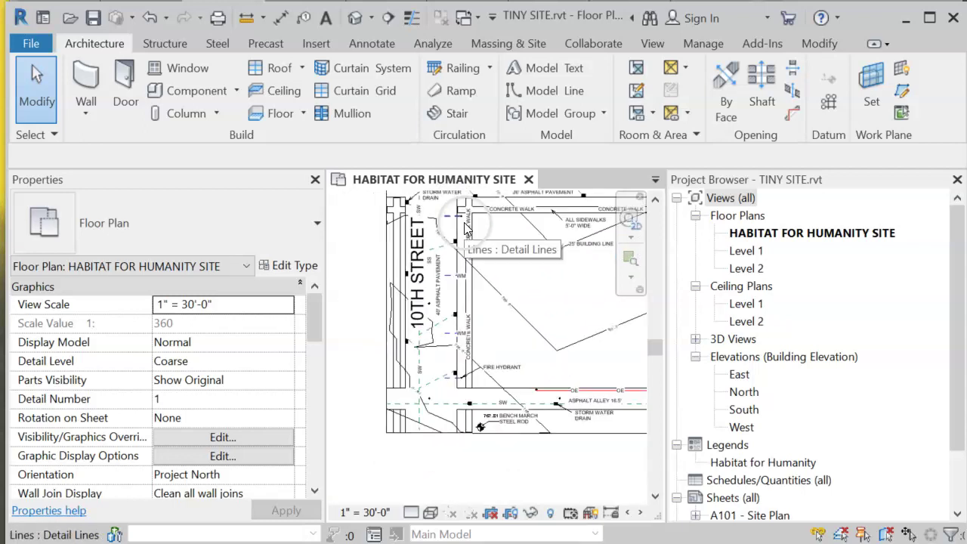
{"action": "middle_click_drag", "start_coordinate": [472, 245], "coordinate": [466, 321]}
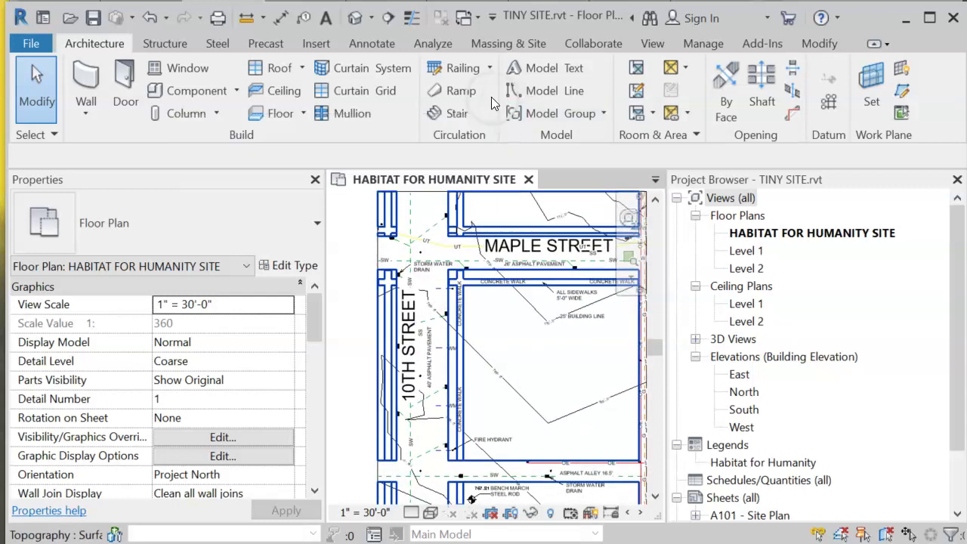
Step: Draw a vertical WATER-style detail line about 243' long beside the 10th Street concrete walk, from the site's north edge to its south edge
{"action": "left_click", "coordinate": [377, 47]}
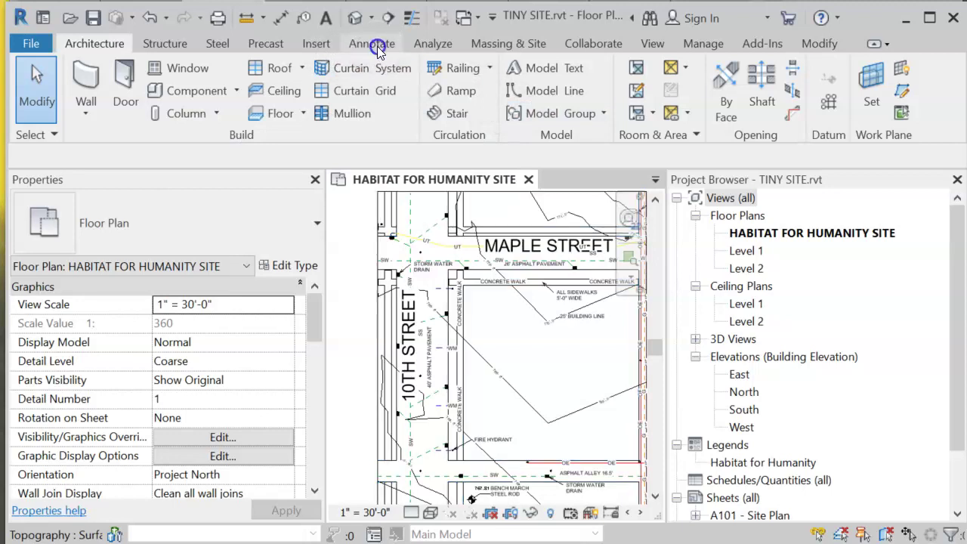
{"action": "left_click", "coordinate": [427, 70]}
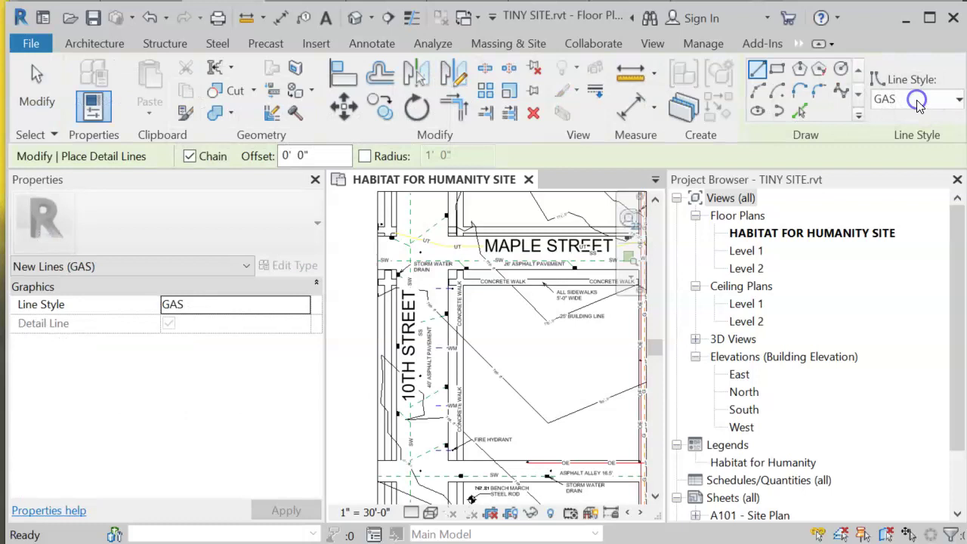
{"action": "left_click", "coordinate": [918, 102]}
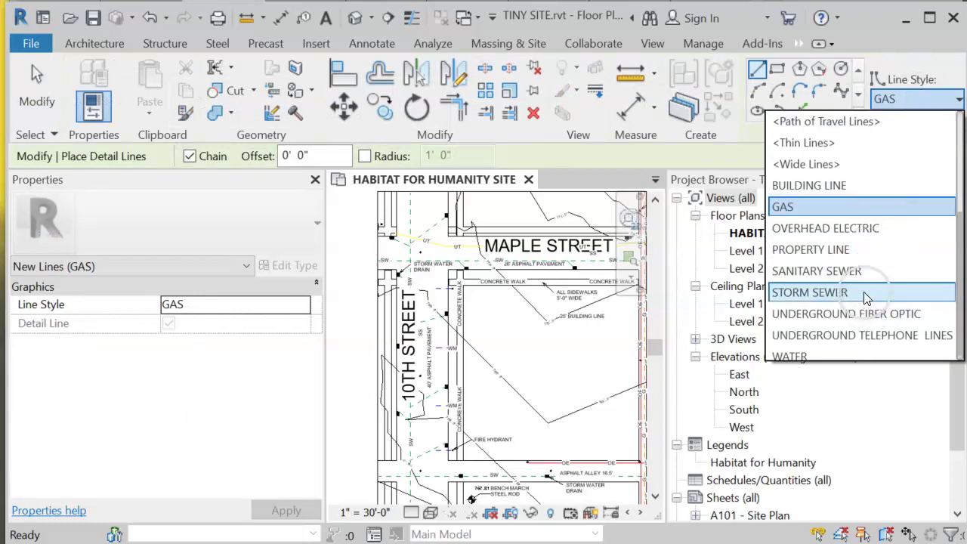
{"action": "left_click", "coordinate": [865, 352]}
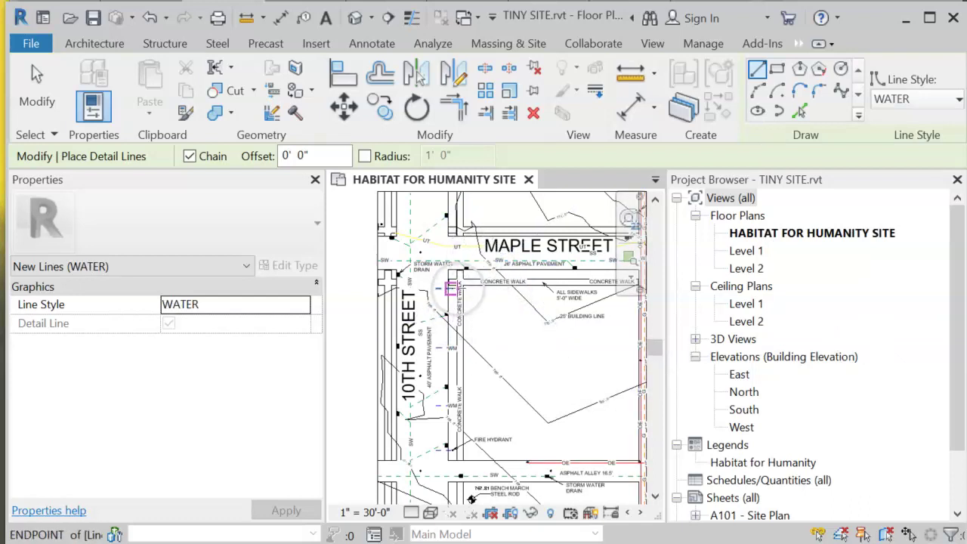
{"action": "scroll", "coordinate": [449, 288], "scroll_direction": "up", "scroll_amount": 2}
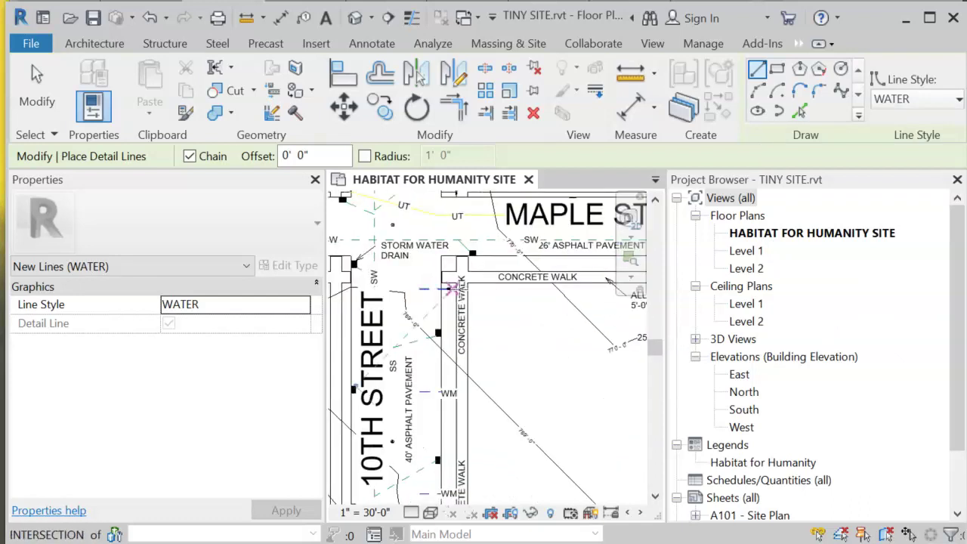
{"action": "scroll", "coordinate": [448, 288], "scroll_direction": "up", "scroll_amount": 1}
{"action": "scroll", "coordinate": [448, 289], "scroll_direction": "down", "scroll_amount": 5}
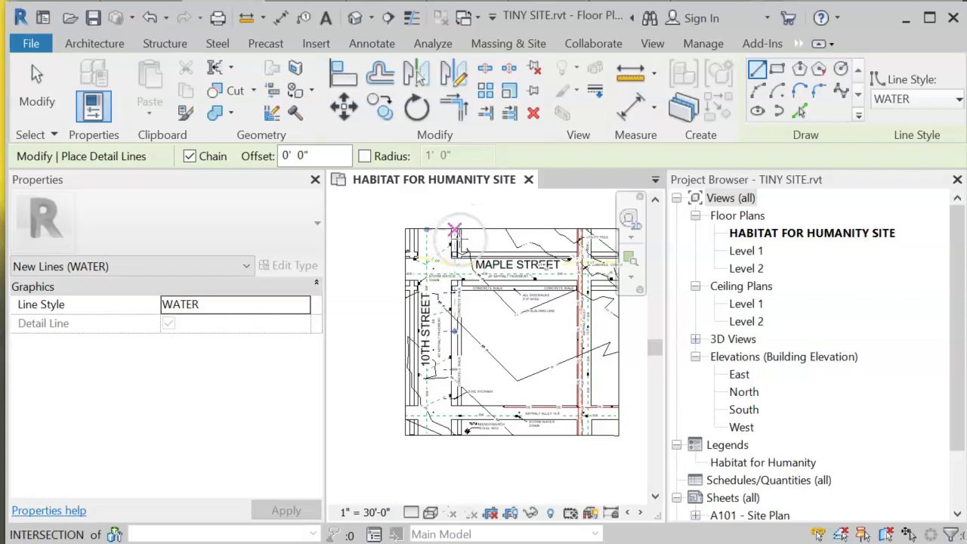
{"action": "scroll", "coordinate": [449, 229], "scroll_direction": "up", "scroll_amount": 2}
{"action": "left_click", "coordinate": [441, 232]}
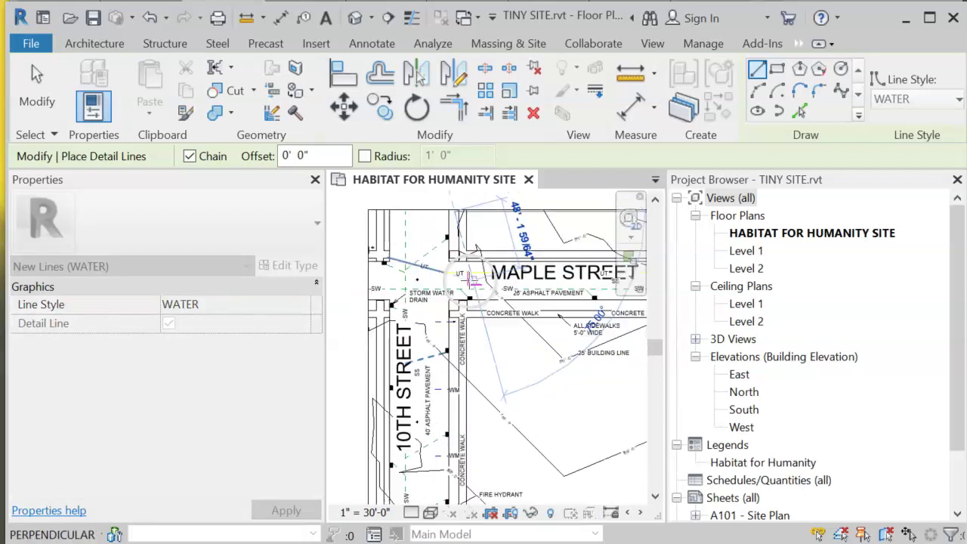
{"action": "scroll", "coordinate": [442, 232], "scroll_direction": "down", "scroll_amount": 3}
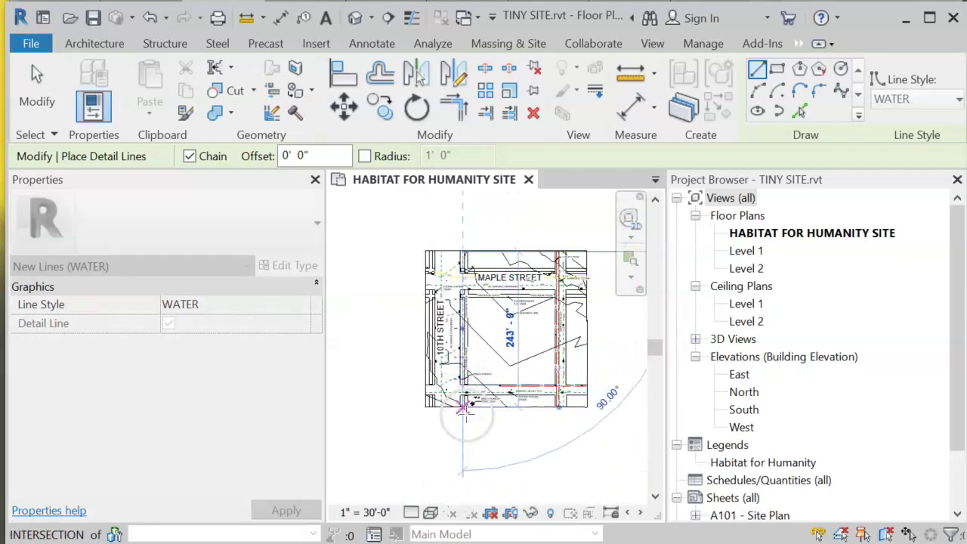
{"action": "left_click", "coordinate": [465, 411]}
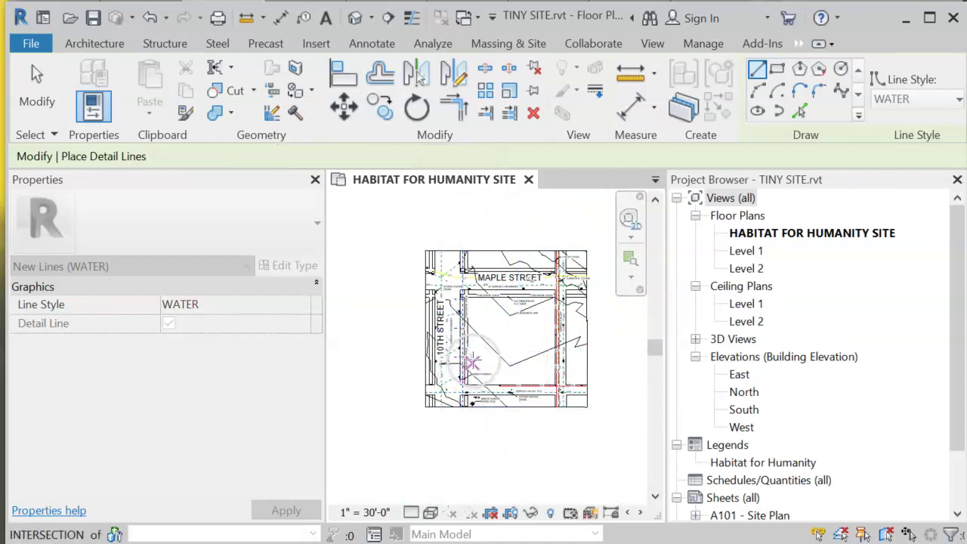
Step: Check the alignment of the new water line with the water meters and the southern fire hydrant along 10th Street
{"action": "scroll", "coordinate": [469, 352], "scroll_direction": "up", "scroll_amount": 5}
{"action": "scroll", "coordinate": [469, 339], "scroll_direction": "up", "scroll_amount": 2}
{"action": "scroll", "coordinate": [423, 310], "scroll_direction": "up", "scroll_amount": 2}
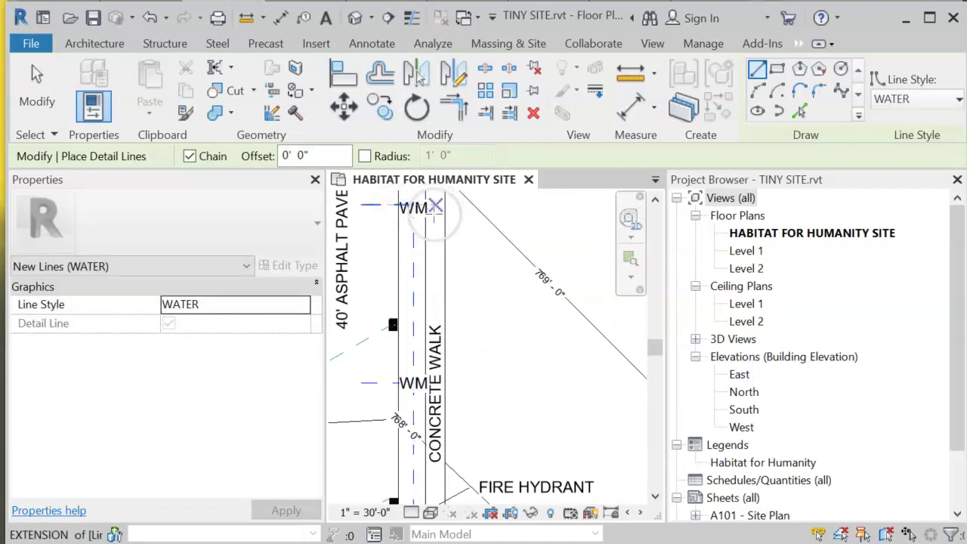
{"action": "scroll", "coordinate": [408, 385], "scroll_direction": "down", "scroll_amount": 3}
{"action": "scroll", "coordinate": [408, 393], "scroll_direction": "down", "scroll_amount": 1}
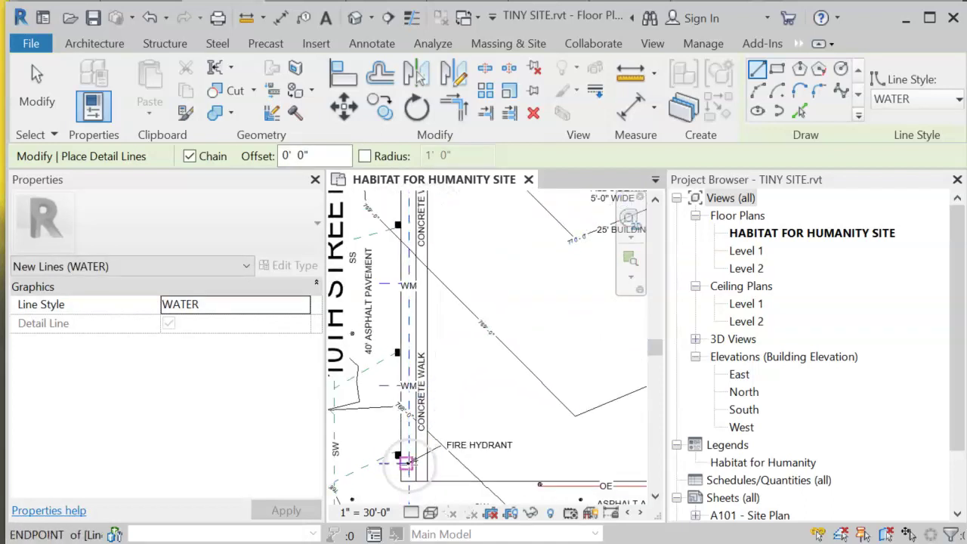
{"action": "scroll", "coordinate": [409, 459], "scroll_direction": "up", "scroll_amount": 5}
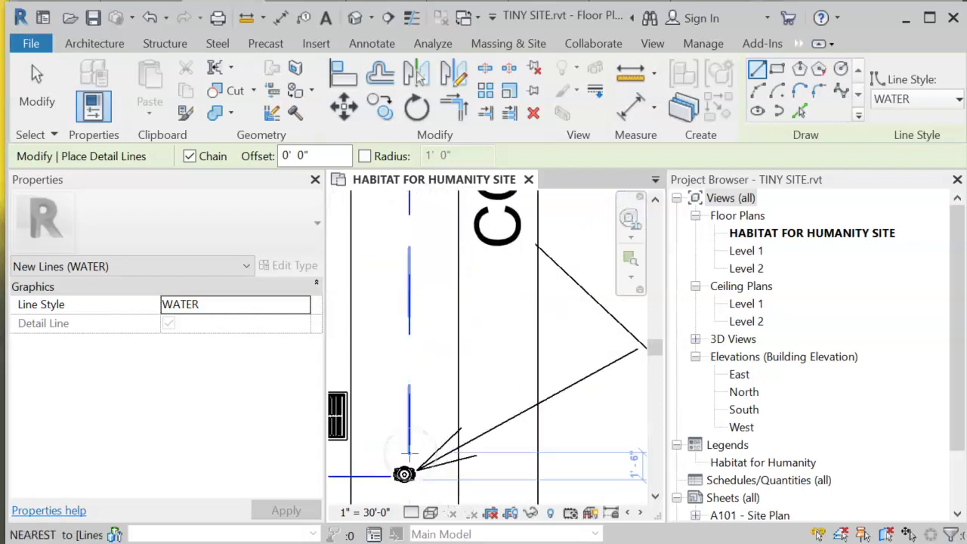
Step: Finish placing WATER-style detail lines along the 10th Street concrete walk and leave the line command
{"action": "scroll", "coordinate": [402, 489], "scroll_direction": "down", "scroll_amount": 4}
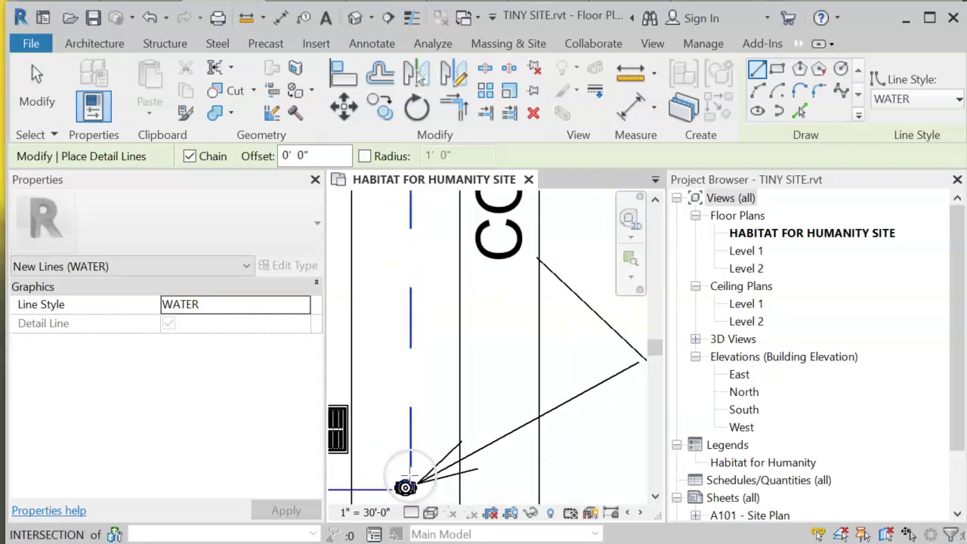
{"action": "scroll", "coordinate": [568, 441], "scroll_direction": "down", "scroll_amount": 2}
{"action": "scroll", "coordinate": [568, 442], "scroll_direction": "down", "scroll_amount": 2}
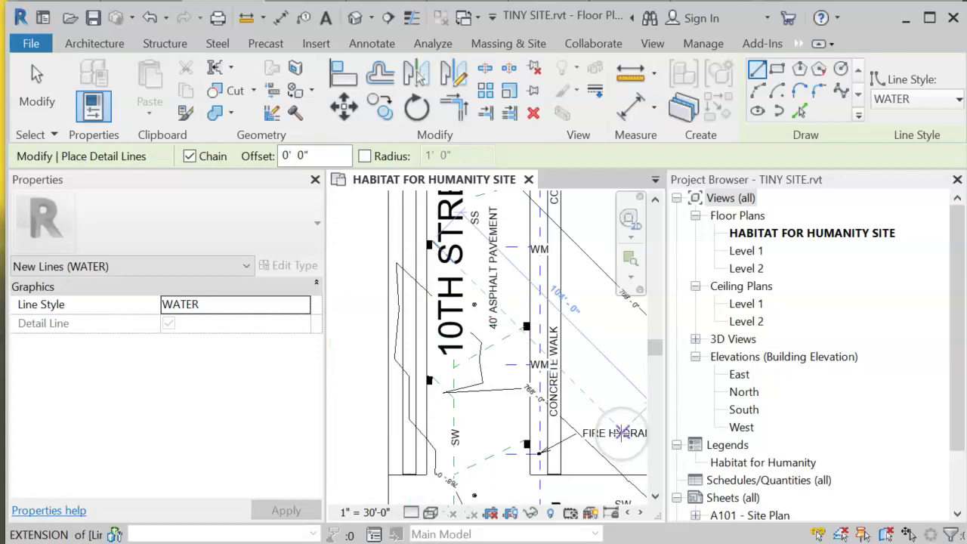
{"action": "scroll", "coordinate": [614, 412], "scroll_direction": "down", "scroll_amount": 2}
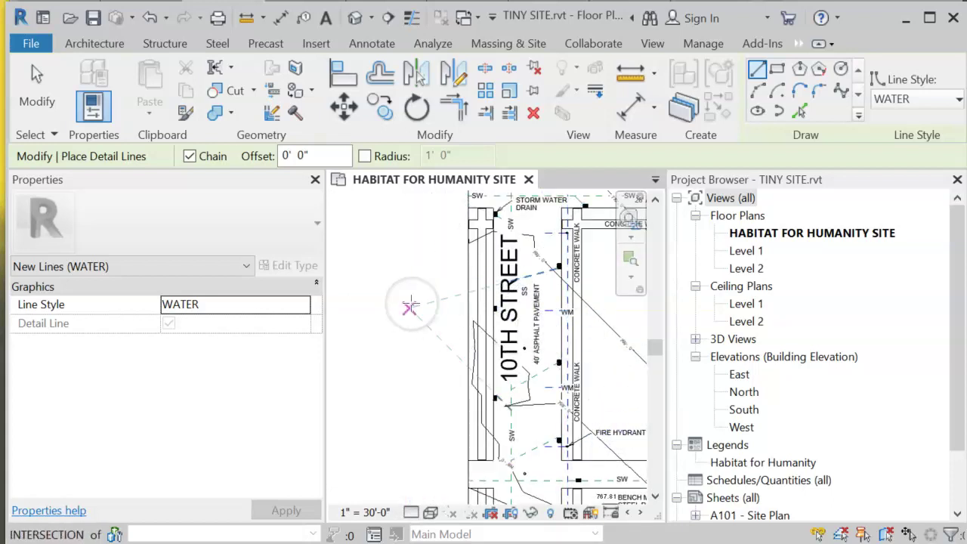
{"action": "key", "text": "Escape"}
{"action": "key", "text": "Escape"}
{"action": "middle_click_drag", "start_coordinate": [410, 308], "coordinate": [353, 304]}
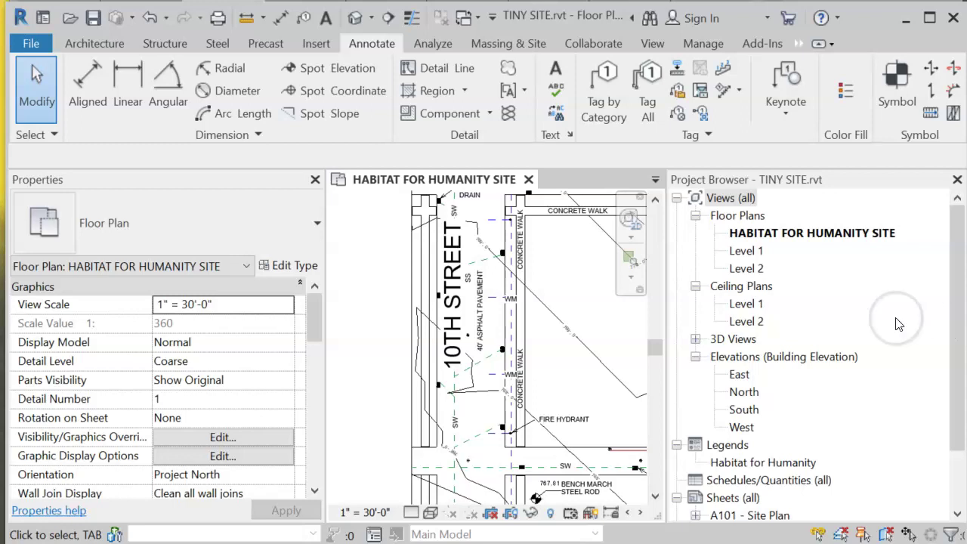
Step: Open the East elevation and examine the level lines in relation to the site topography
{"action": "double_click", "coordinate": [739, 375]}
{"action": "scroll", "coordinate": [483, 473], "scroll_direction": "up", "scroll_amount": 5}
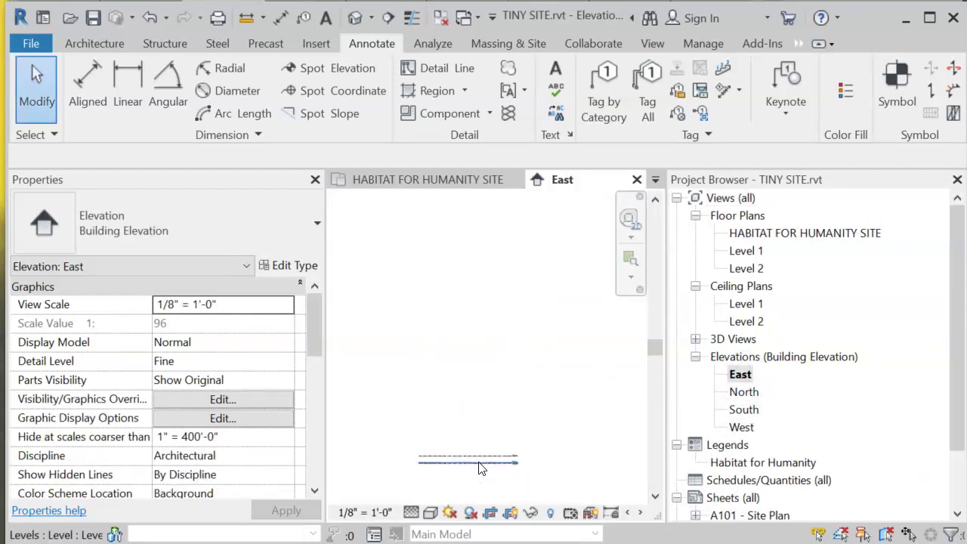
{"action": "middle_click_drag", "start_coordinate": [479, 466], "coordinate": [468, 225]}
{"action": "scroll", "coordinate": [476, 234], "scroll_direction": "up", "scroll_amount": 4}
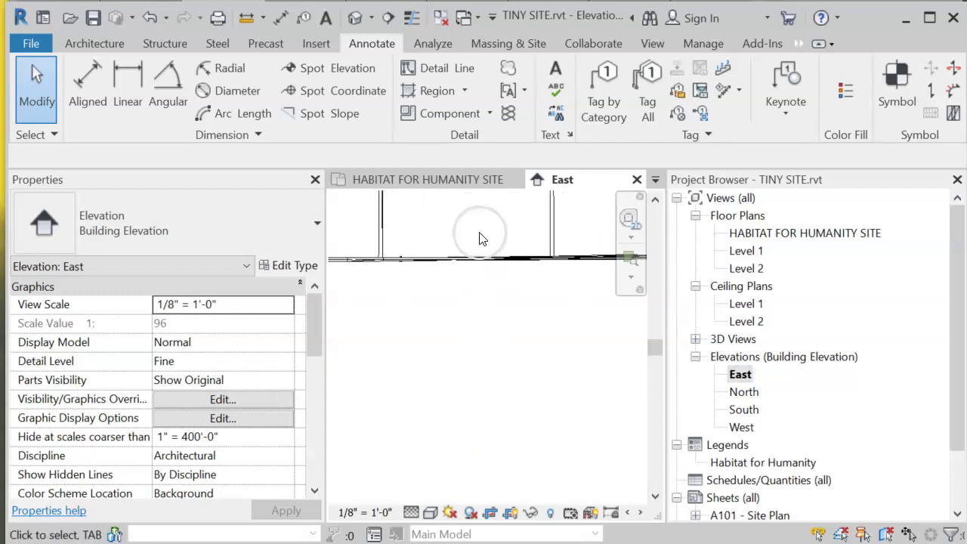
{"action": "scroll", "coordinate": [483, 241], "scroll_direction": "down", "scroll_amount": 2}
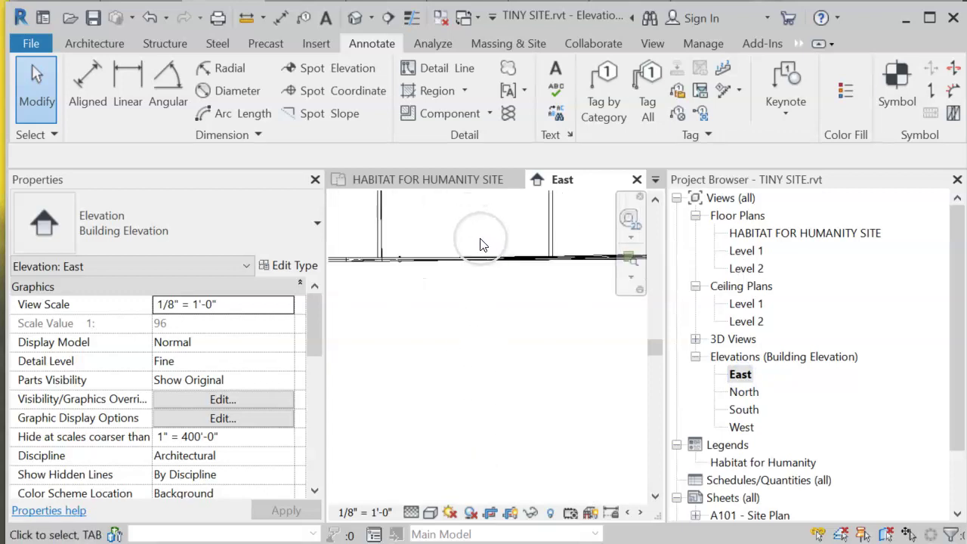
Step: Return to the HABITAT FOR HUMANITY SITE floor plan, keeping its view name as it is
{"action": "left_click", "coordinate": [751, 233]}
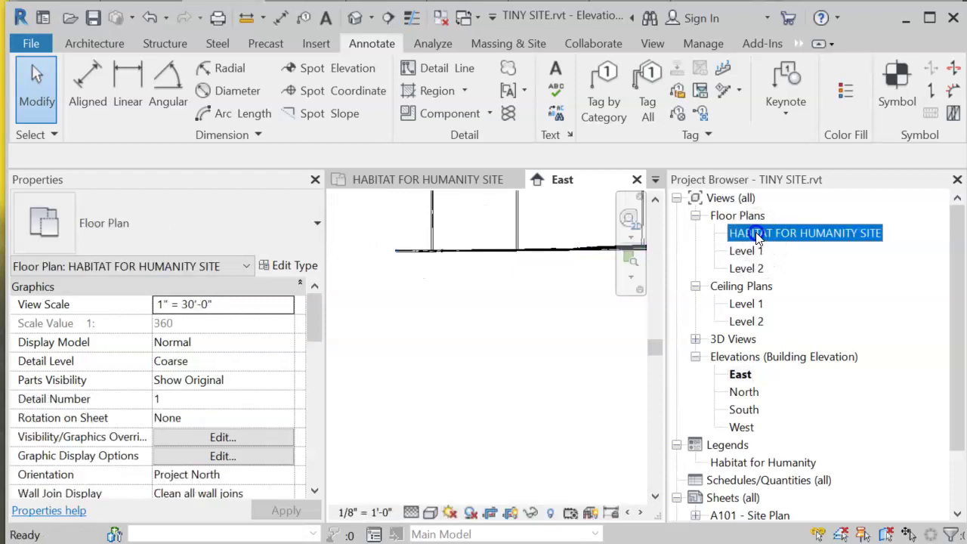
{"action": "left_click", "coordinate": [747, 232]}
{"action": "left_click", "coordinate": [748, 232]}
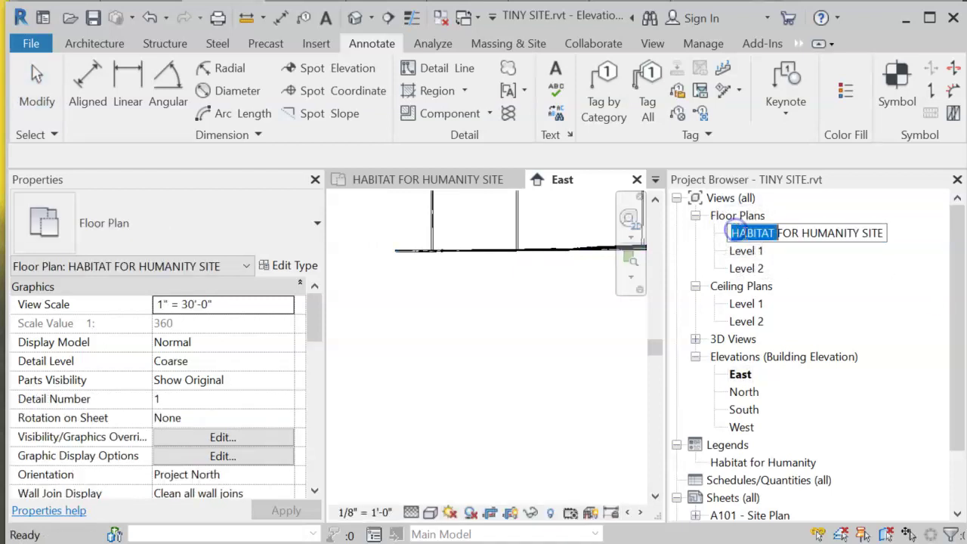
{"action": "left_click", "coordinate": [826, 274]}
{"action": "left_click", "coordinate": [793, 240]}
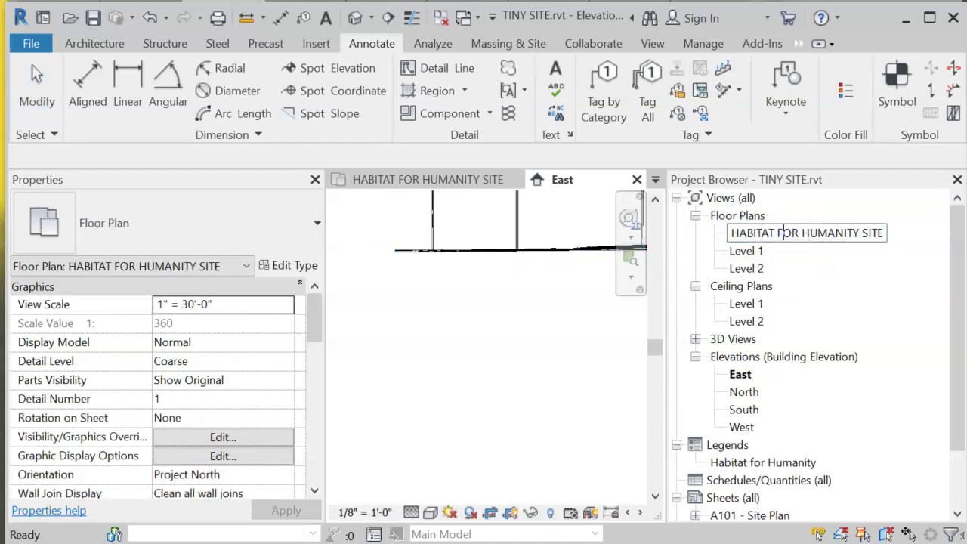
{"action": "double_click", "coordinate": [777, 231]}
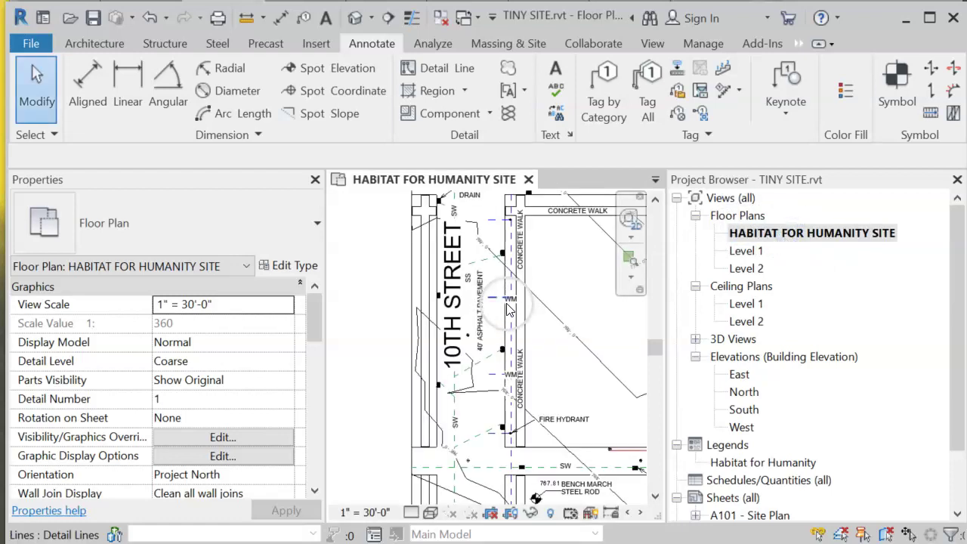
Step: Examine the contour elevation labels across the lot between the 10th Street concrete walk and the 25' building line
{"action": "scroll", "coordinate": [572, 344], "scroll_direction": "up", "scroll_amount": 8}
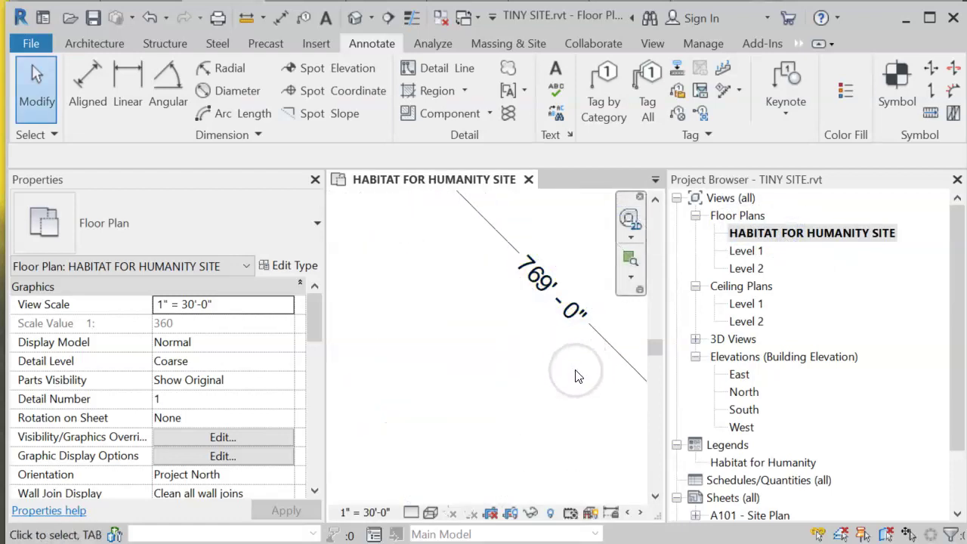
{"action": "middle_click_drag", "start_coordinate": [571, 378], "coordinate": [426, 421]}
{"action": "scroll", "coordinate": [552, 362], "scroll_direction": "down", "scroll_amount": 3}
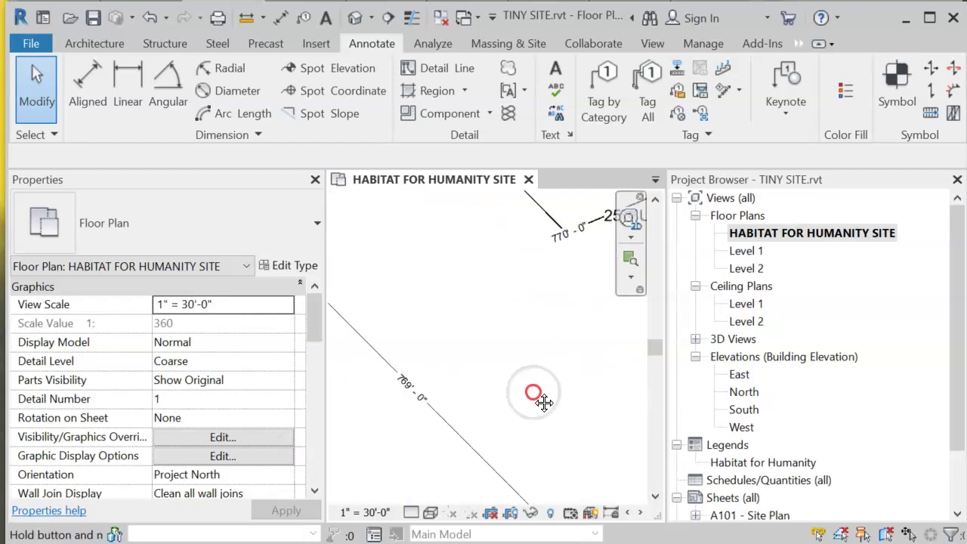
{"action": "middle_click_drag", "start_coordinate": [544, 402], "coordinate": [397, 471]}
{"action": "scroll", "coordinate": [413, 326], "scroll_direction": "down", "scroll_amount": 4}
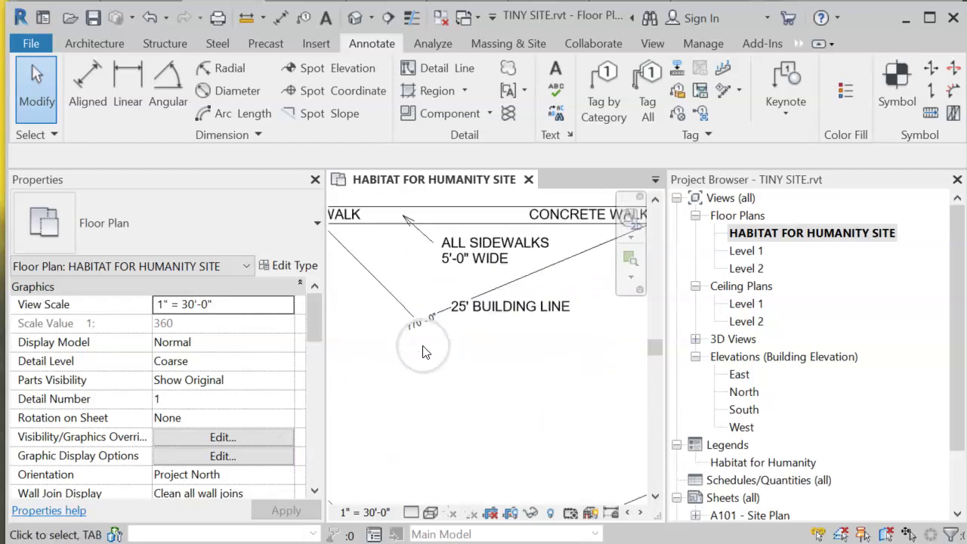
{"action": "middle_click_drag", "start_coordinate": [426, 421], "coordinate": [531, 337]}
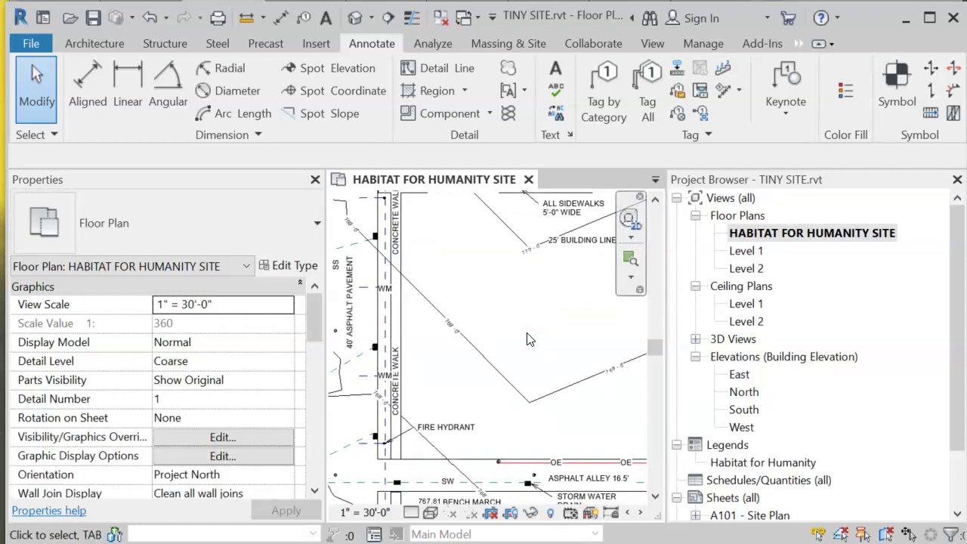
{"action": "scroll", "coordinate": [507, 294], "scroll_direction": "up", "scroll_amount": 5}
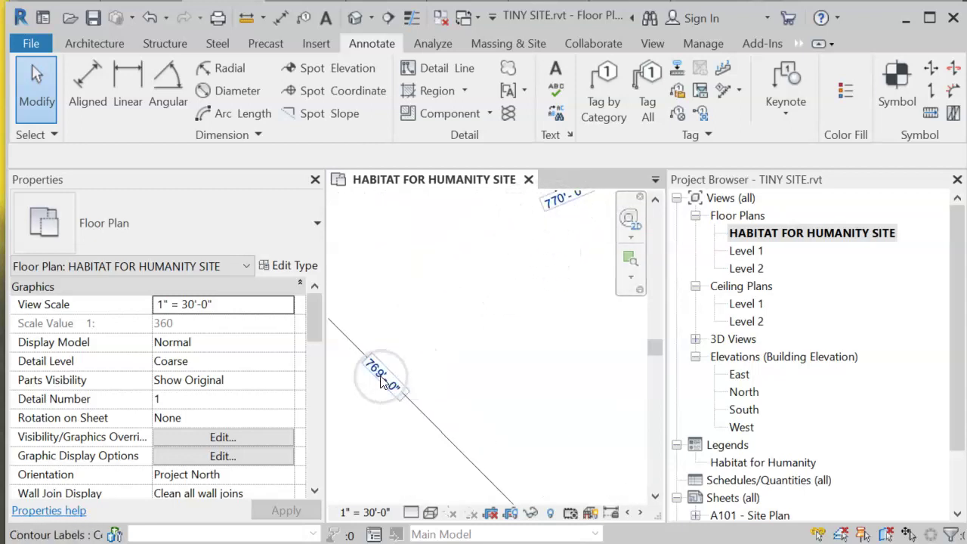
{"action": "scroll", "coordinate": [562, 250], "scroll_direction": "down", "scroll_amount": 3}
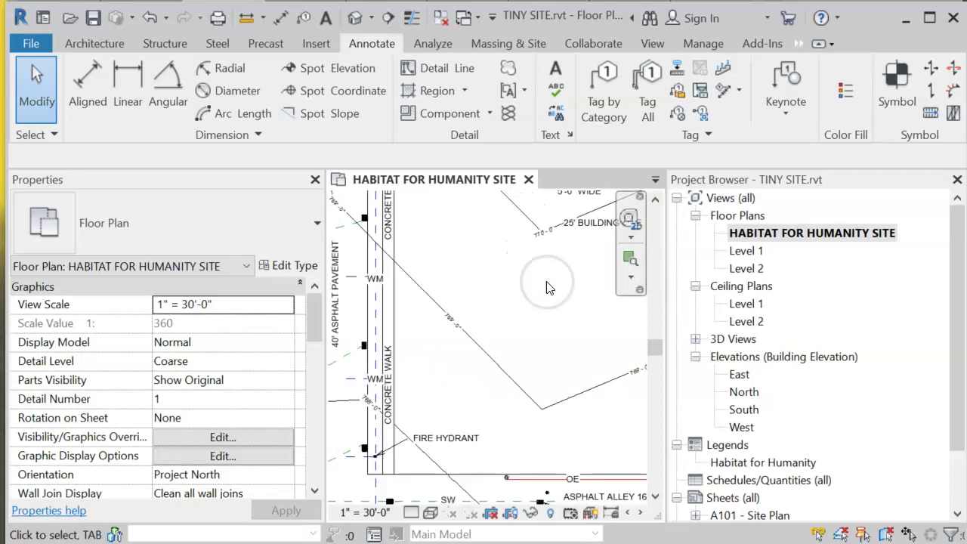
{"action": "scroll", "coordinate": [547, 292], "scroll_direction": "down", "scroll_amount": 1}
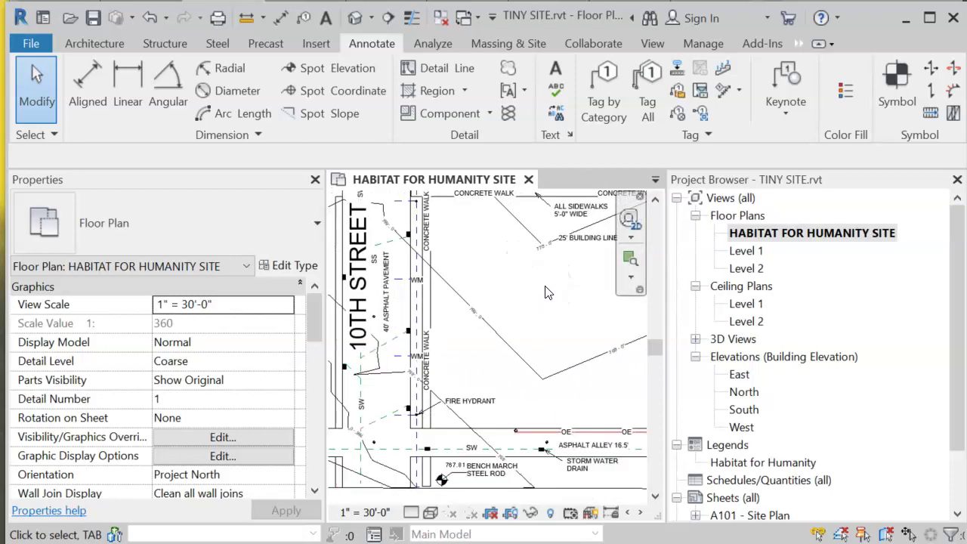
{"action": "scroll", "coordinate": [547, 292], "scroll_direction": "up", "scroll_amount": 1}
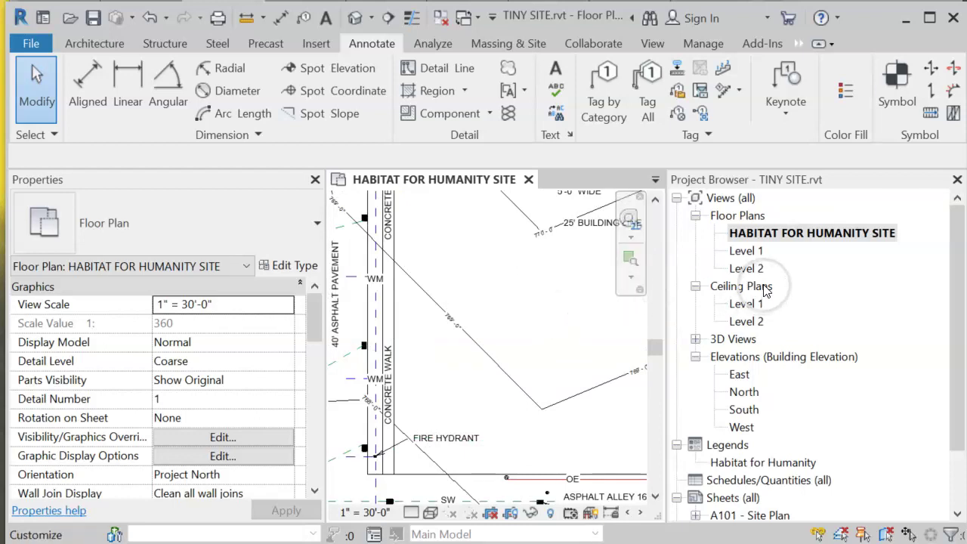
Step: Open the East elevation and locate the two existing levels far below the site topography
{"action": "double_click", "coordinate": [739, 376]}
{"action": "scroll", "coordinate": [573, 412], "scroll_direction": "down", "scroll_amount": 3}
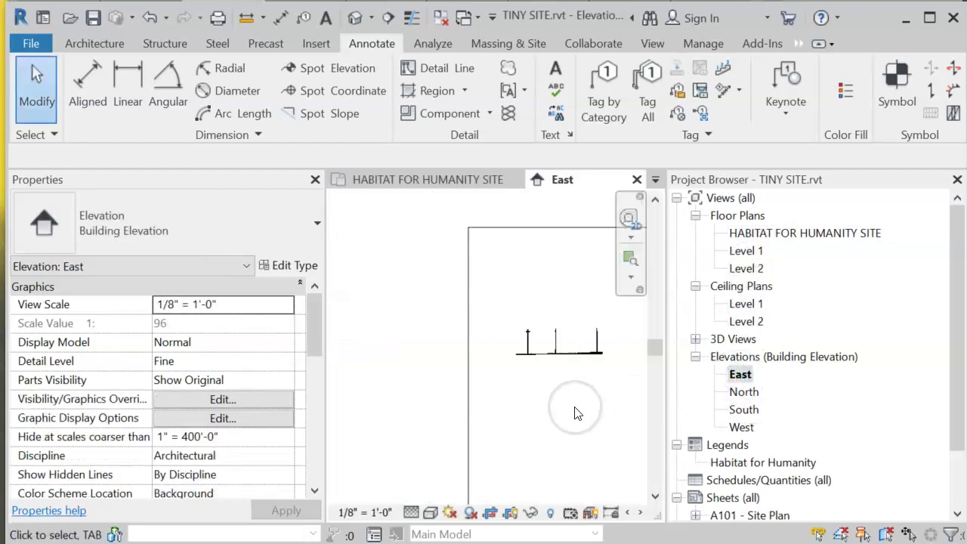
{"action": "middle_click_drag", "start_coordinate": [571, 438], "coordinate": [528, 274]}
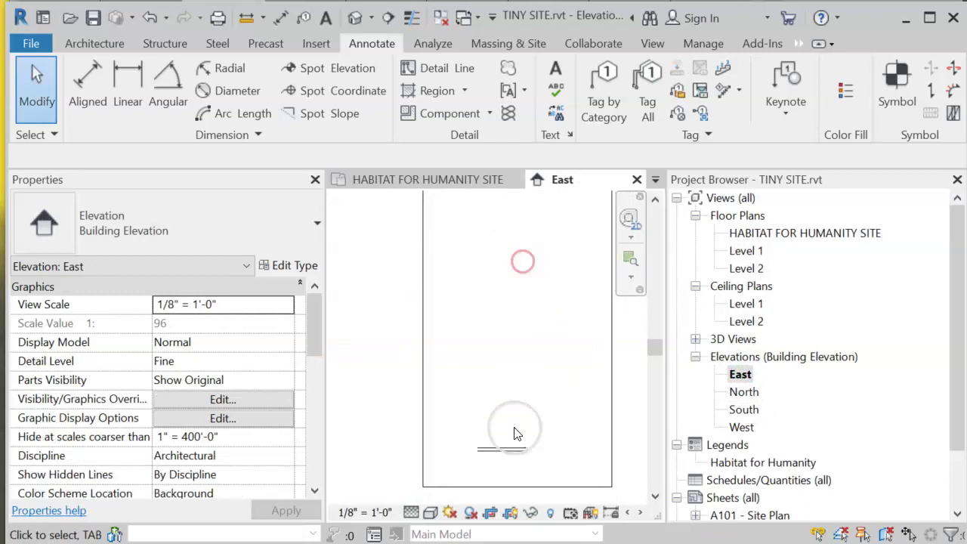
{"action": "scroll", "coordinate": [470, 469], "scroll_direction": "up", "scroll_amount": 2}
{"action": "scroll", "coordinate": [509, 447], "scroll_direction": "up", "scroll_amount": 4}
{"action": "middle_click_drag", "start_coordinate": [565, 443], "coordinate": [513, 408]}
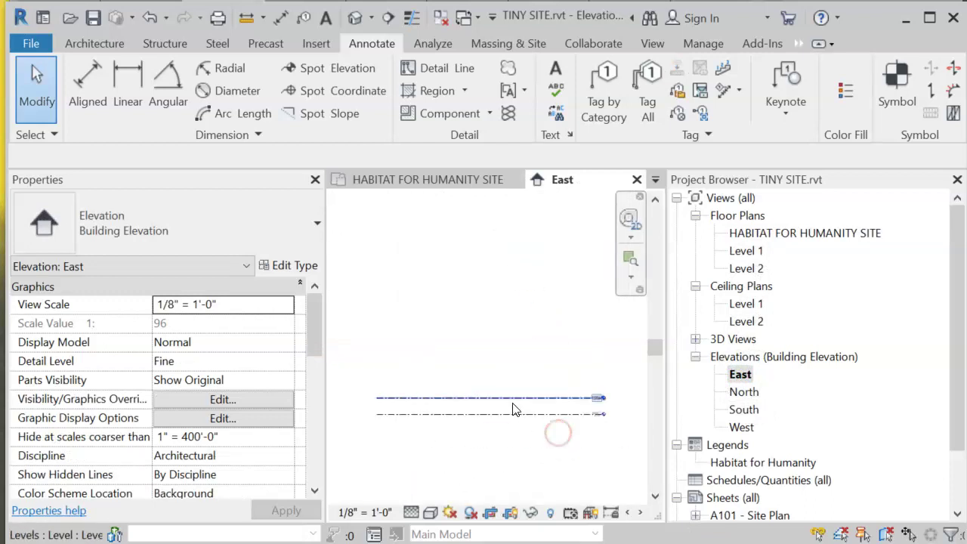
{"action": "scroll", "coordinate": [521, 412], "scroll_direction": "down", "scroll_amount": 2}
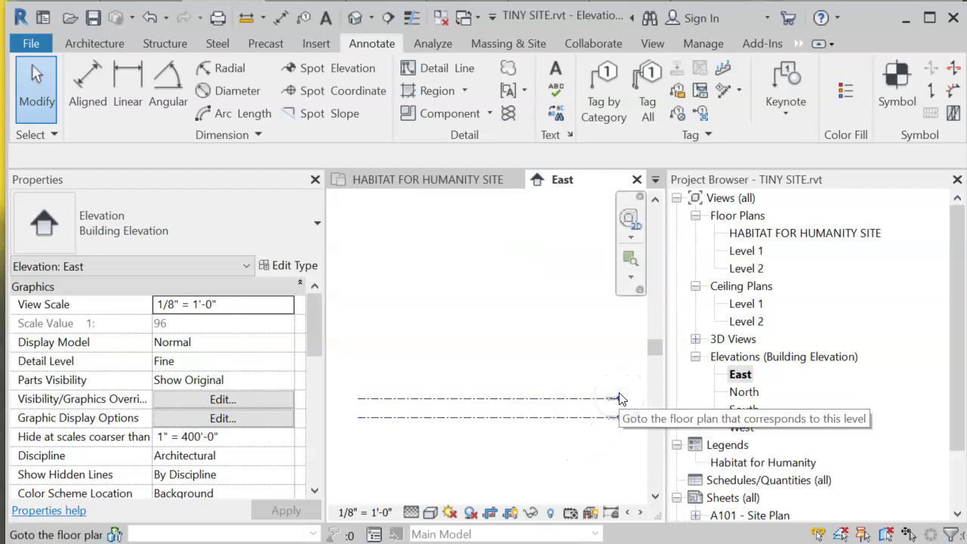
Step: Draw a new level with a plan view about 4'-0" above Level 2, spanning the width of the existing levels
{"action": "left_click", "coordinate": [106, 43]}
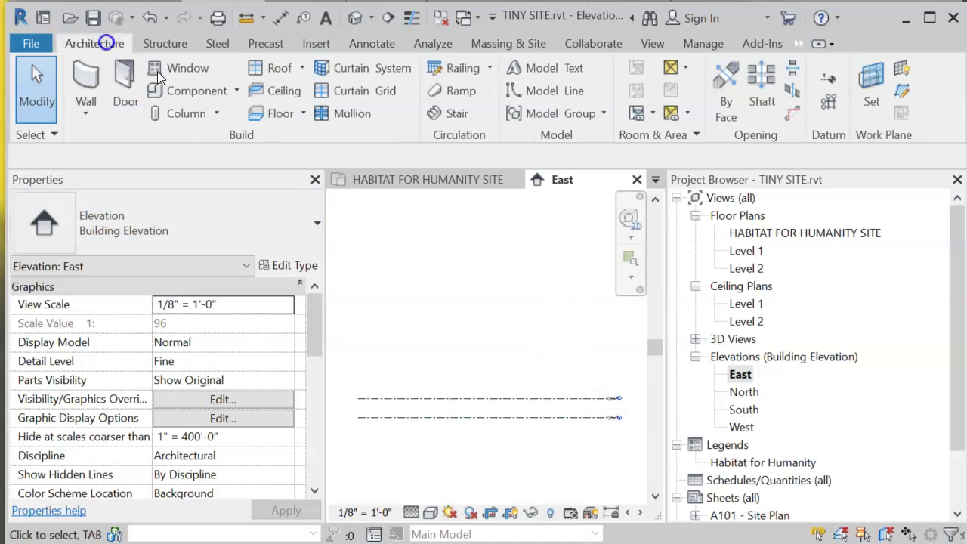
{"action": "left_click", "coordinate": [828, 79]}
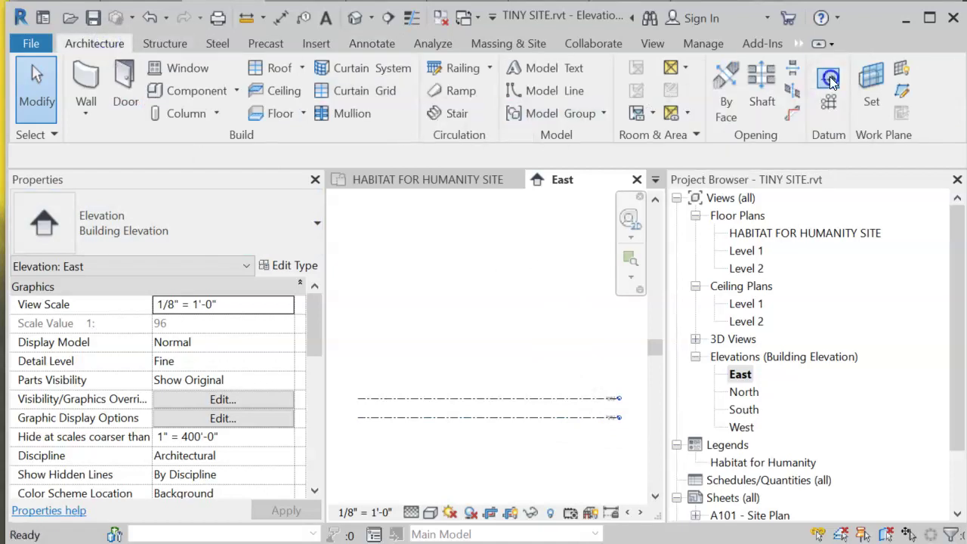
{"action": "left_click", "coordinate": [358, 388]}
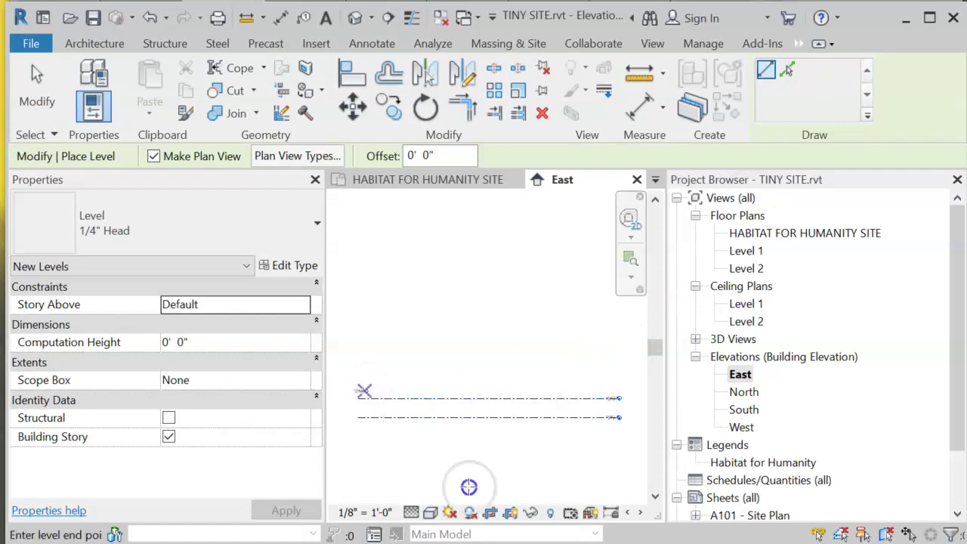
{"action": "left_click", "coordinate": [620, 370]}
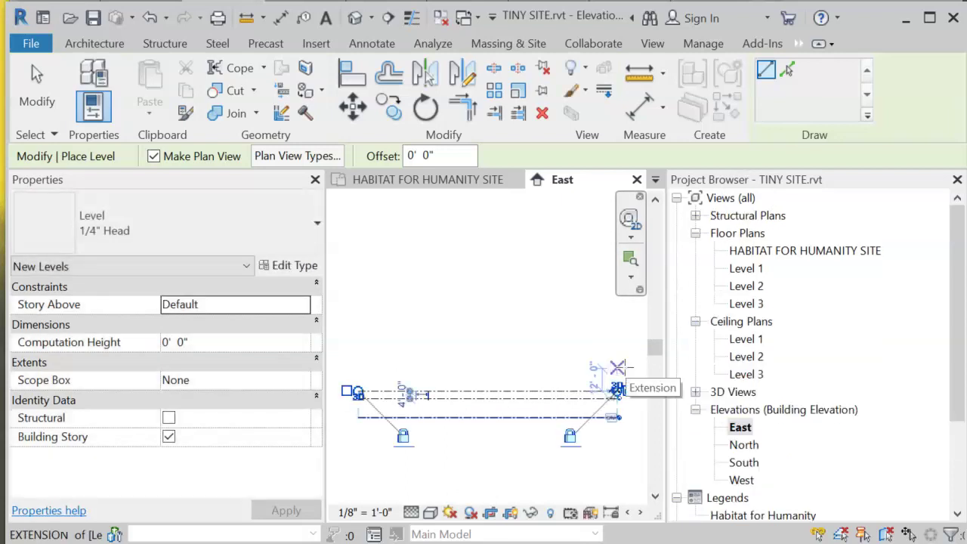
{"action": "scroll", "coordinate": [432, 426], "scroll_direction": "up", "scroll_amount": 3}
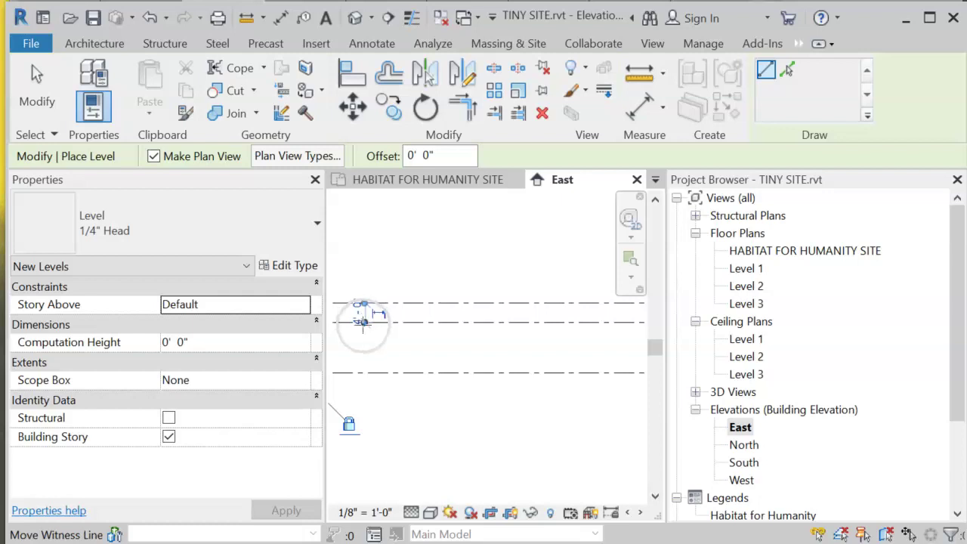
{"action": "key", "text": "Escape"}
{"action": "key", "text": "Escape"}
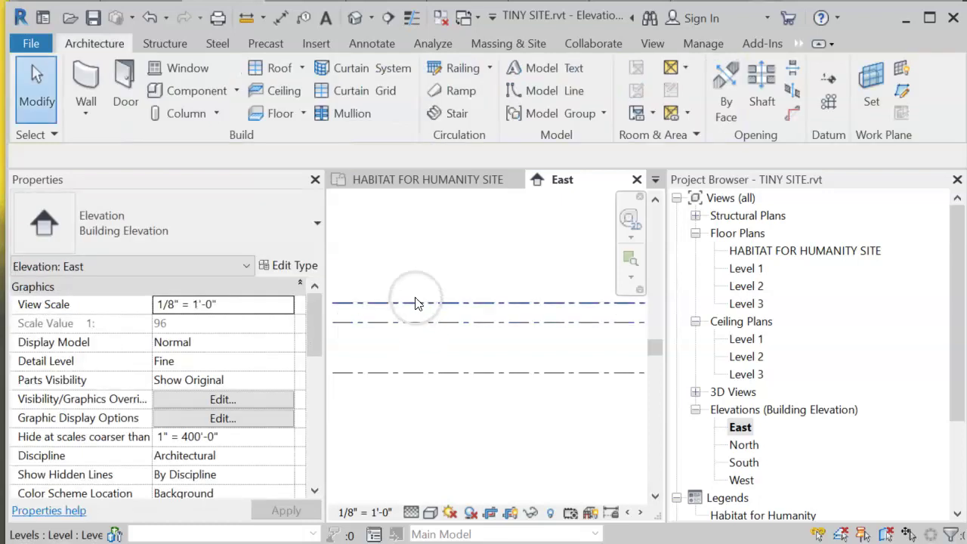
Step: Make the temporary dimension between Level 2 and the new Level 3 permanent
{"action": "left_click", "coordinate": [415, 302]}
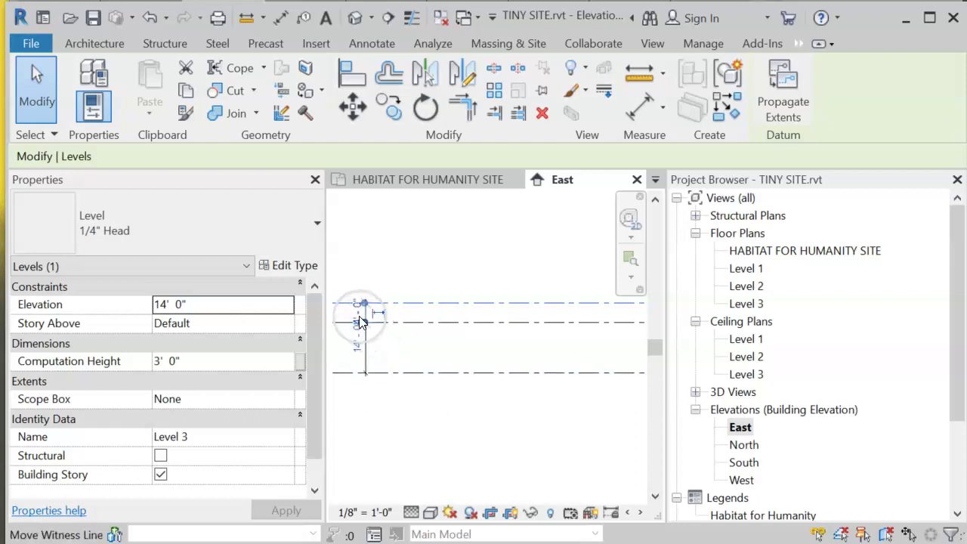
{"action": "left_click", "coordinate": [415, 333]}
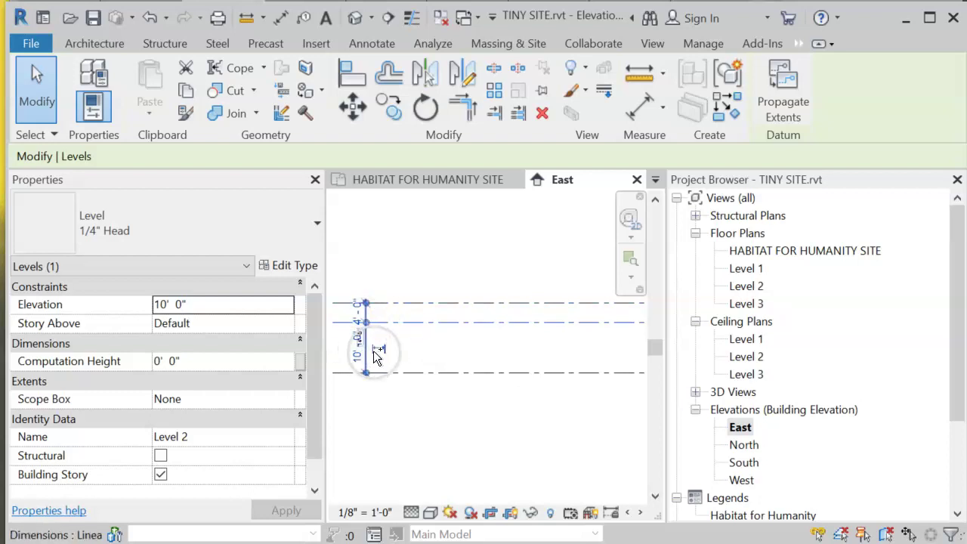
{"action": "key", "text": "Escape"}
{"action": "scroll", "coordinate": [371, 313], "scroll_direction": "up", "scroll_amount": 5}
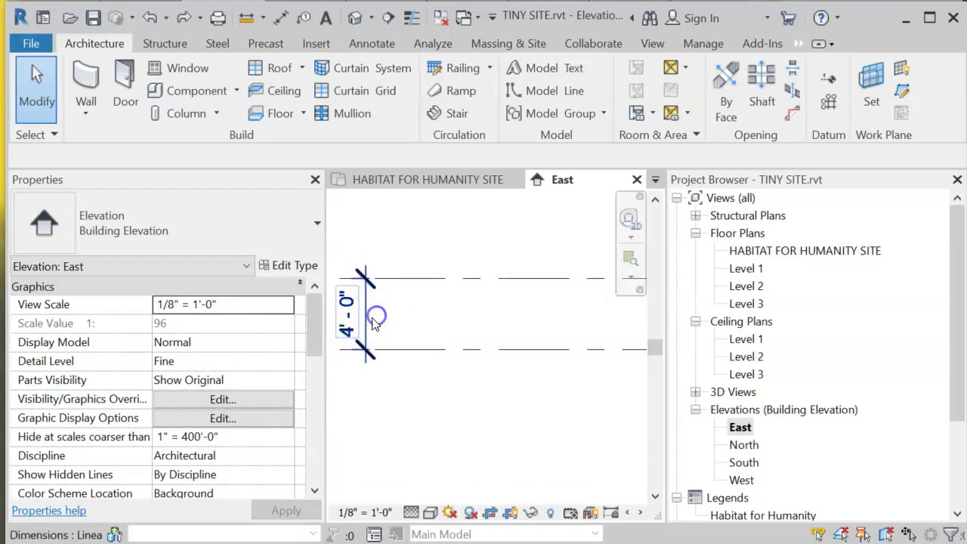
Step: Move the dimension's lower witness line from Level 2 to Level 1 so it spans from Level 1 to Level 3
{"action": "left_click", "coordinate": [378, 313]}
{"action": "scroll", "coordinate": [371, 457], "scroll_direction": "down", "scroll_amount": 2}
{"action": "left_click_drag", "start_coordinate": [370, 453], "coordinate": [368, 368]}
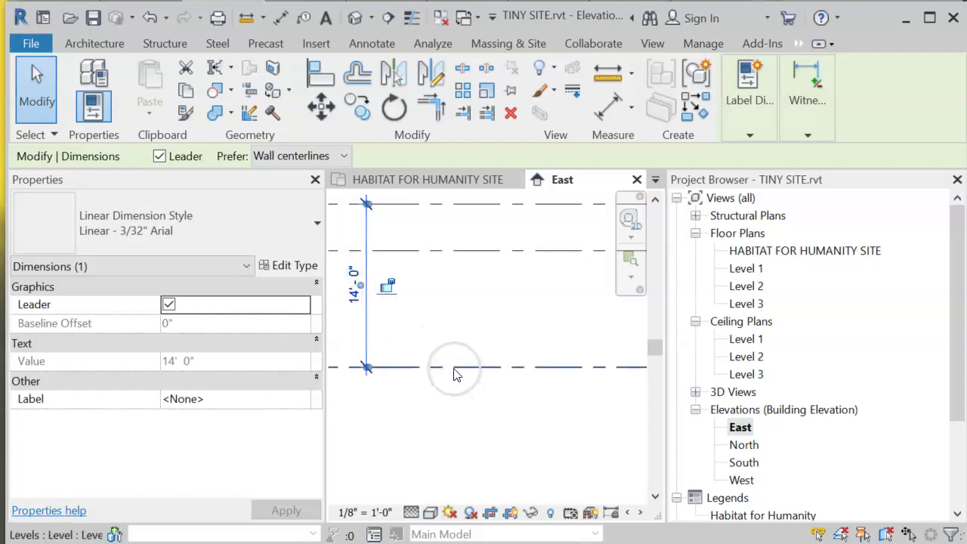
{"action": "scroll", "coordinate": [456, 374], "scroll_direction": "down", "scroll_amount": 6}
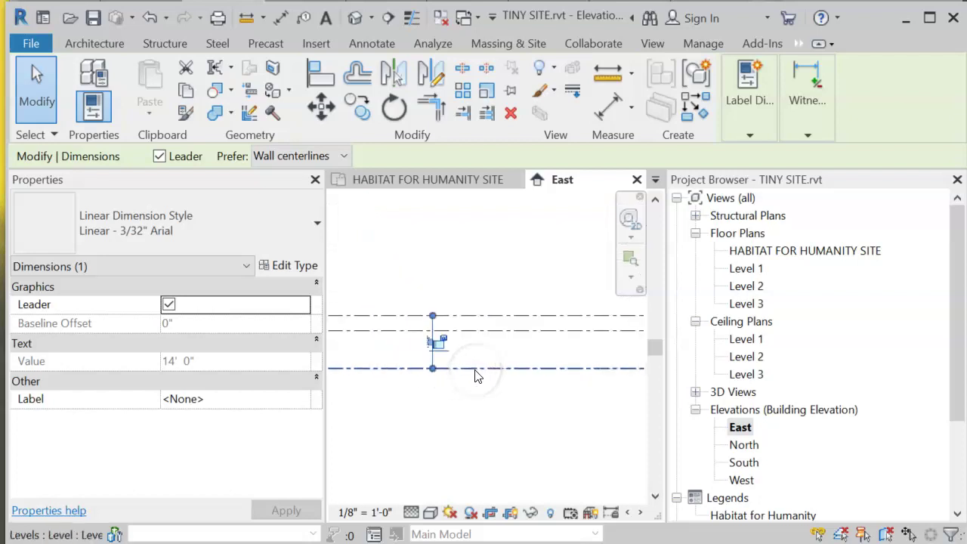
{"action": "scroll", "coordinate": [475, 375], "scroll_direction": "up", "scroll_amount": 4}
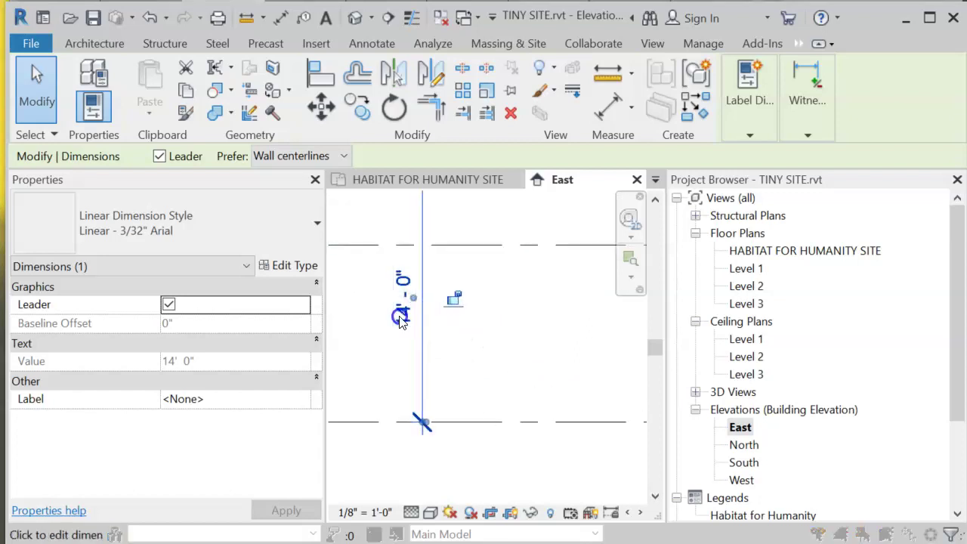
{"action": "left_click", "coordinate": [400, 321]}
{"action": "left_click", "coordinate": [521, 469]}
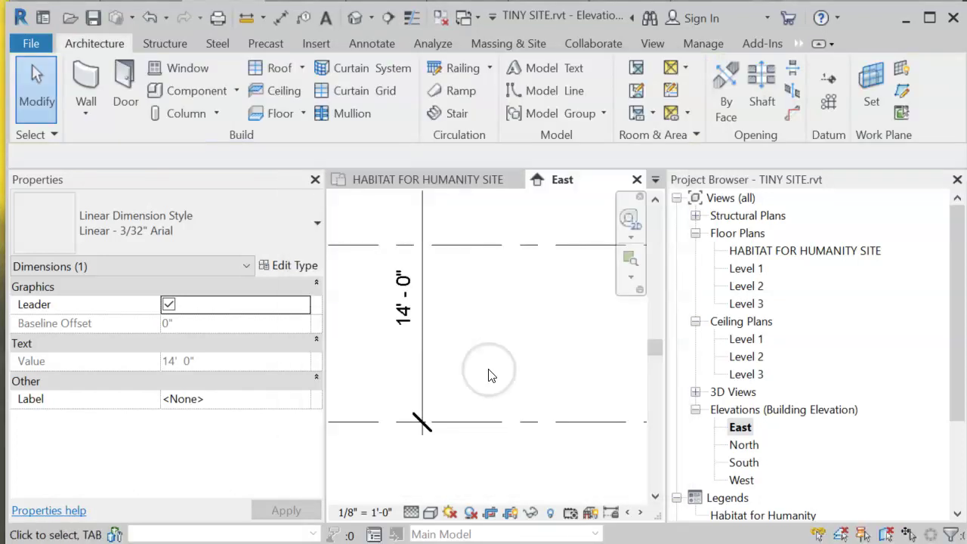
{"action": "left_click", "coordinate": [405, 319]}
{"action": "left_click", "coordinate": [405, 318]}
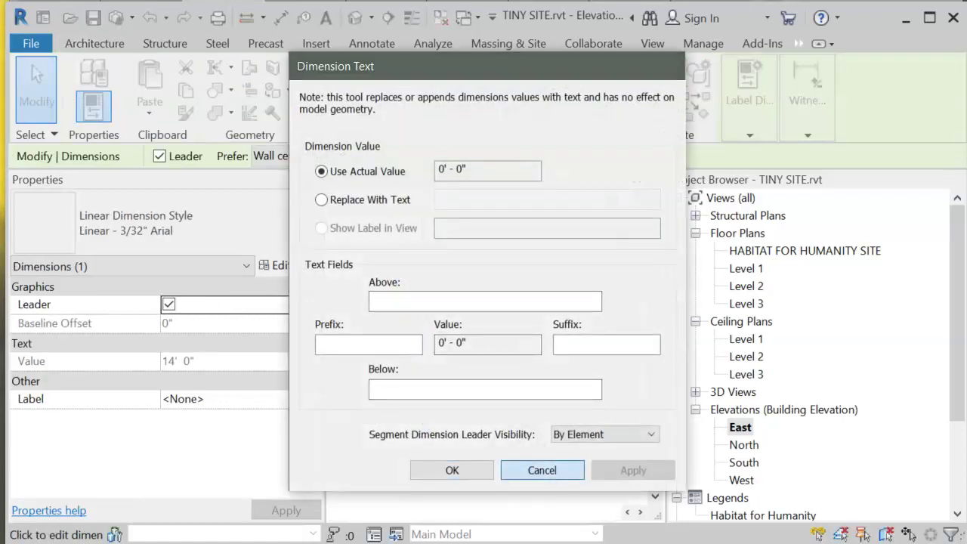
{"action": "left_click", "coordinate": [542, 470]}
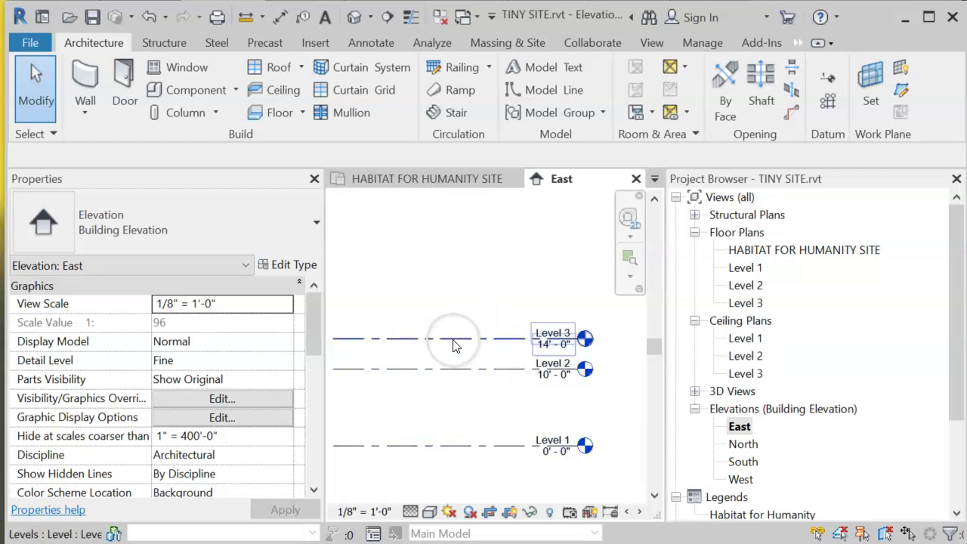
Step: Move the Level 3 line up to an elevation of 20'-0" in the East elevation
{"action": "left_click", "coordinate": [454, 341]}
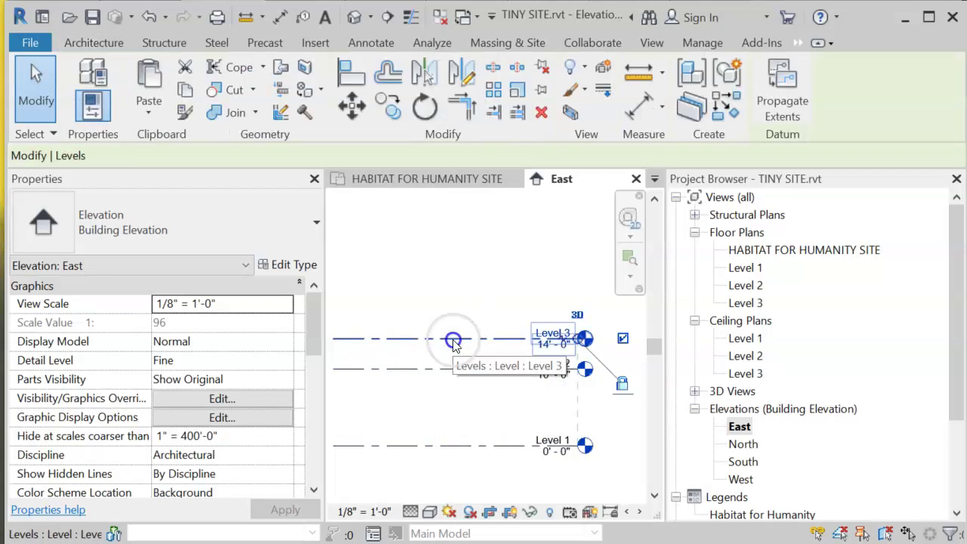
{"action": "left_click", "coordinate": [469, 453]}
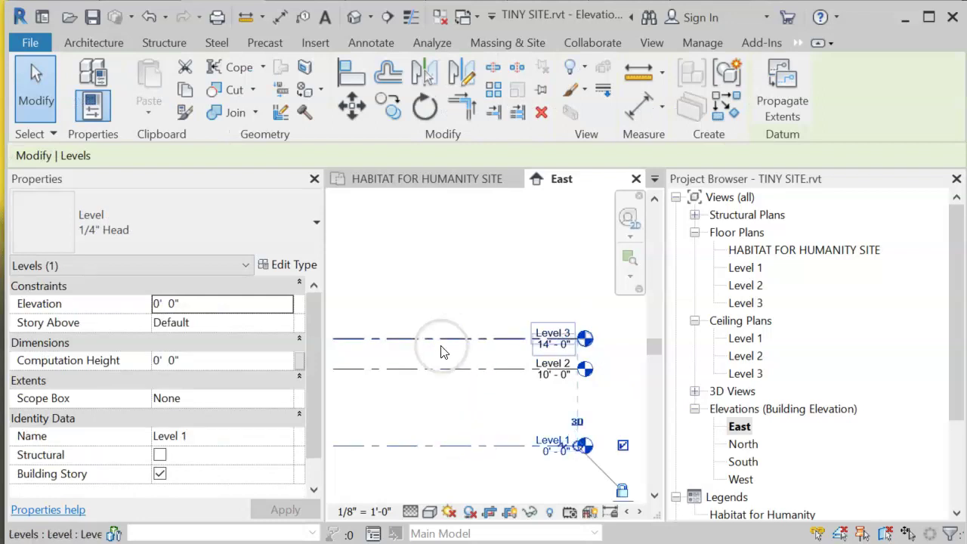
{"action": "left_click_drag", "start_coordinate": [440, 345], "coordinate": [541, 302]}
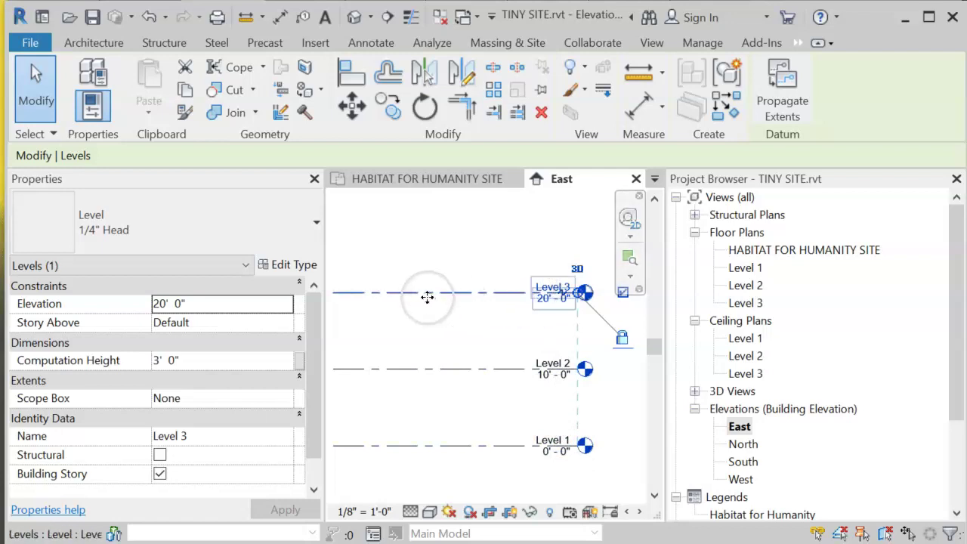
Step: Set the elevation of Level 3 to 770'-0" through its level head value
{"action": "left_click", "coordinate": [537, 297]}
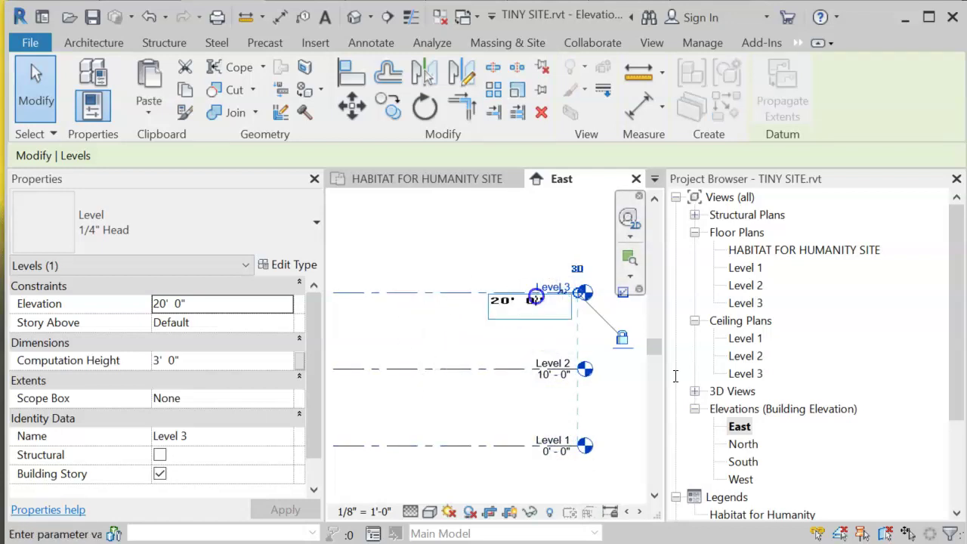
{"action": "left_click_drag", "start_coordinate": [537, 301], "coordinate": [450, 296]}
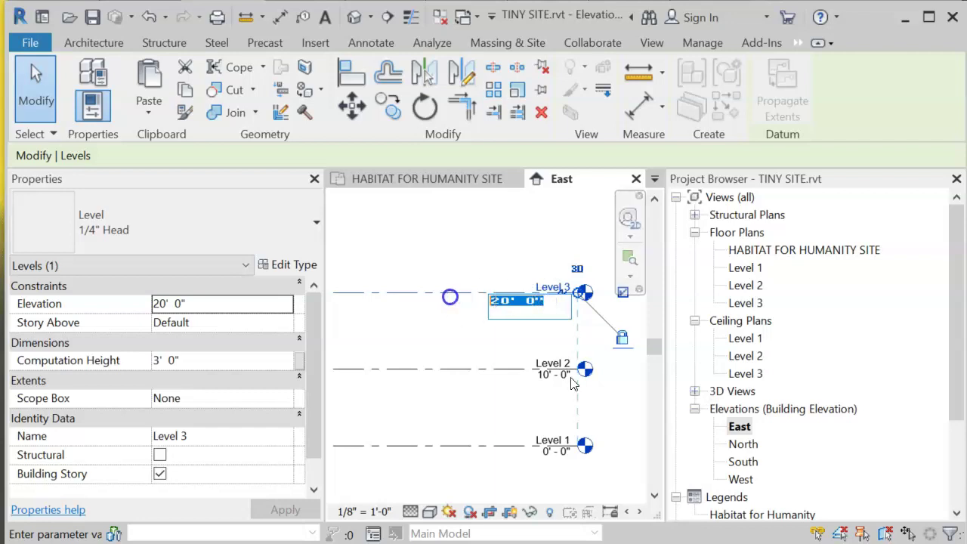
{"action": "type", "text": "77"}
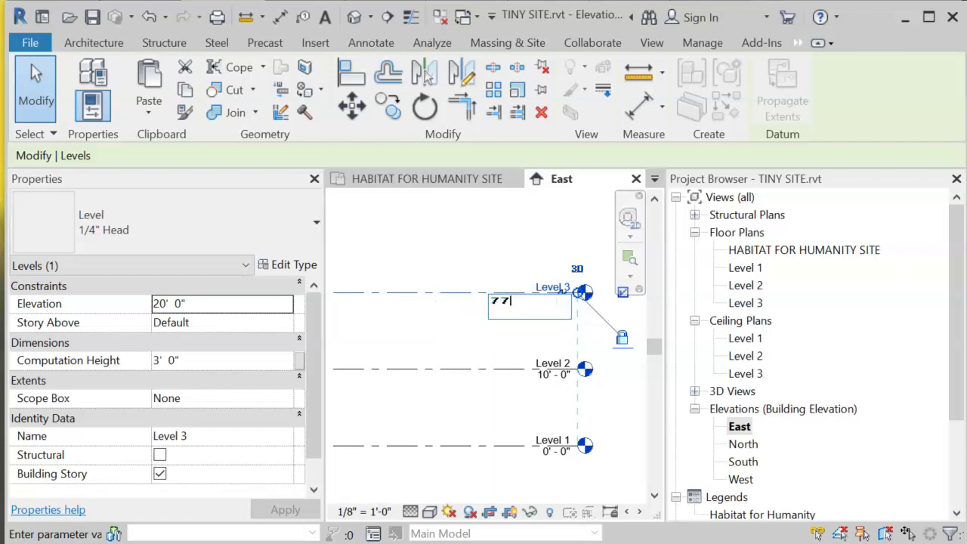
{"action": "type", "text": "0"}
{"action": "key", "text": "Return"}
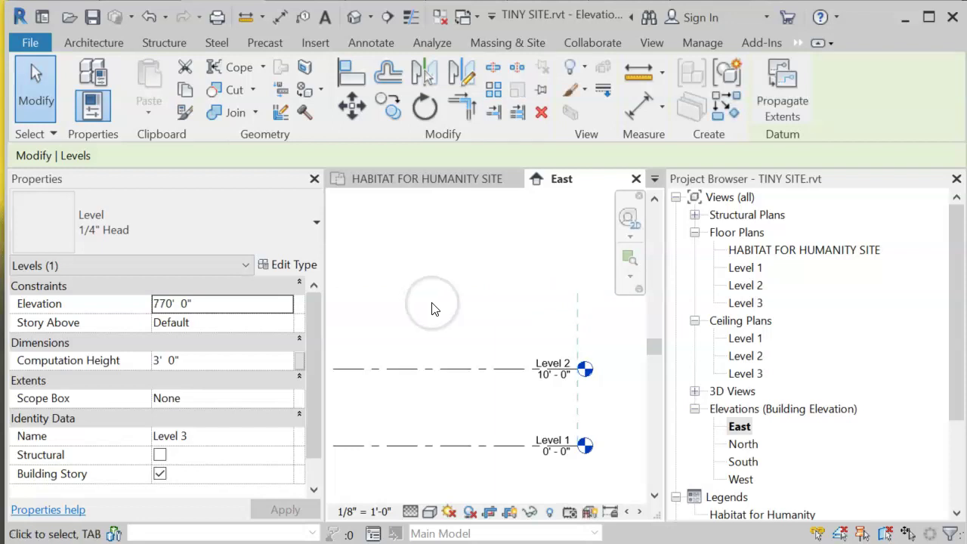
Step: Examine Level 3's distance from the lower levels and its position relative to the site topography in the East elevation
{"action": "scroll", "coordinate": [494, 304], "scroll_direction": "down", "scroll_amount": 5}
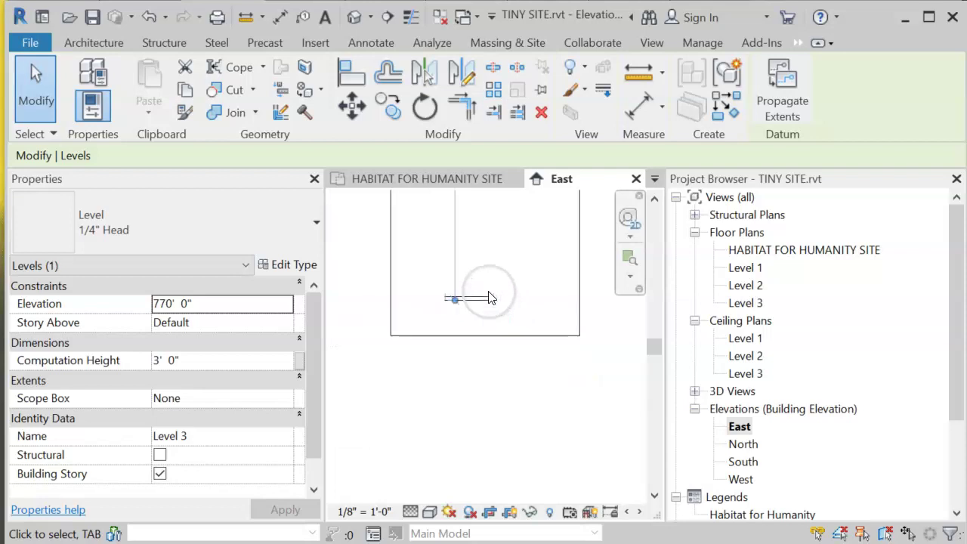
{"action": "scroll", "coordinate": [489, 298], "scroll_direction": "down", "scroll_amount": 3}
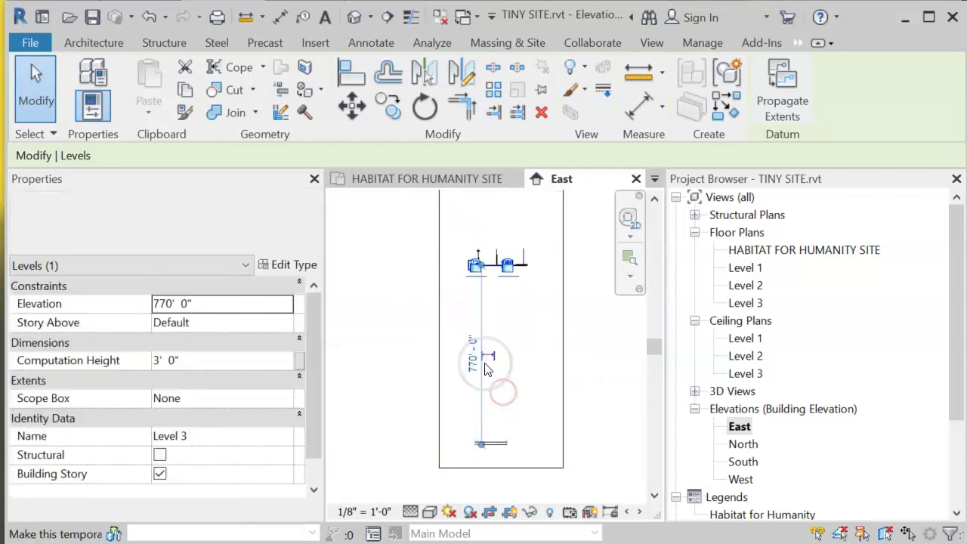
{"action": "scroll", "coordinate": [466, 440], "scroll_direction": "up", "scroll_amount": 5}
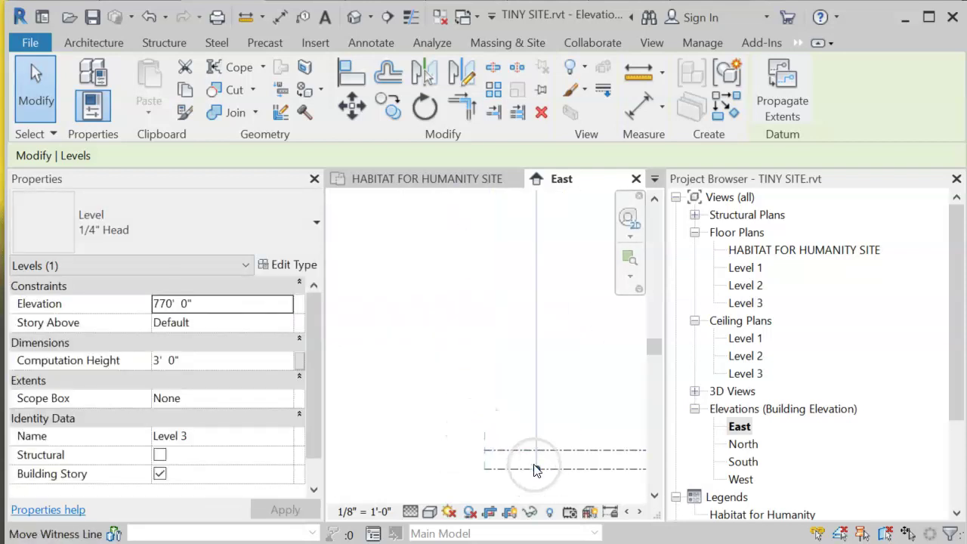
{"action": "scroll", "coordinate": [580, 249], "scroll_direction": "down", "scroll_amount": 3}
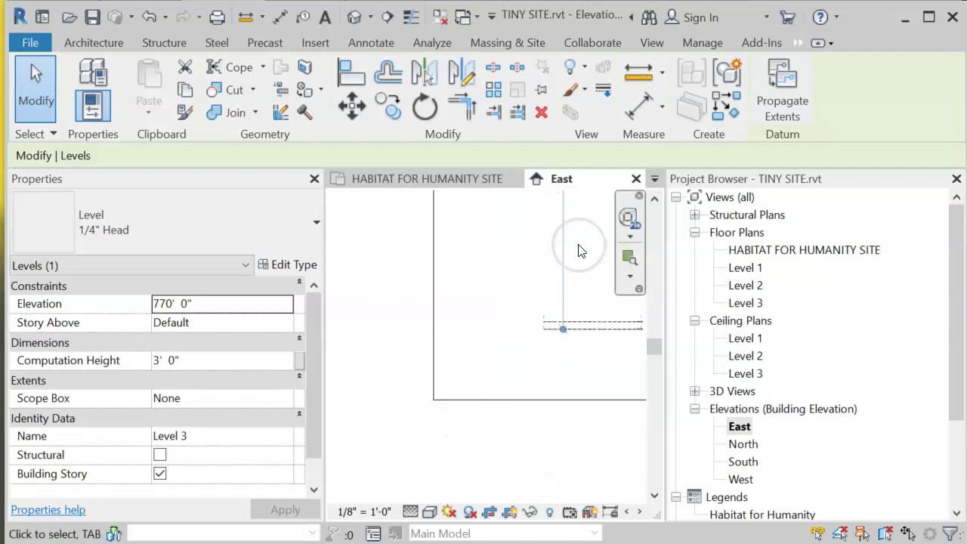
{"action": "middle_click_drag", "start_coordinate": [580, 249], "coordinate": [503, 416]}
{"action": "middle_click_drag", "start_coordinate": [540, 280], "coordinate": [552, 478]}
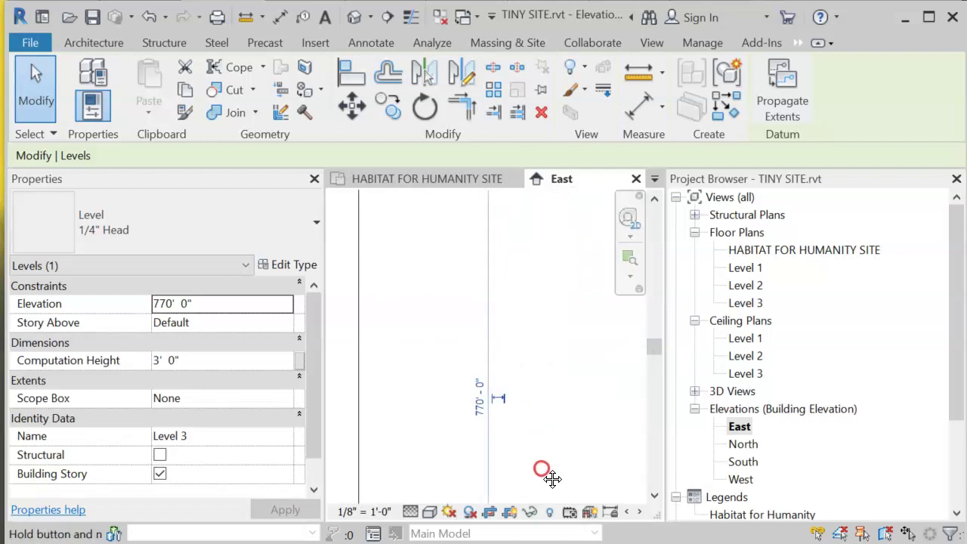
{"action": "middle_click_drag", "start_coordinate": [527, 275], "coordinate": [526, 473]}
{"action": "left_click", "coordinate": [506, 309]}
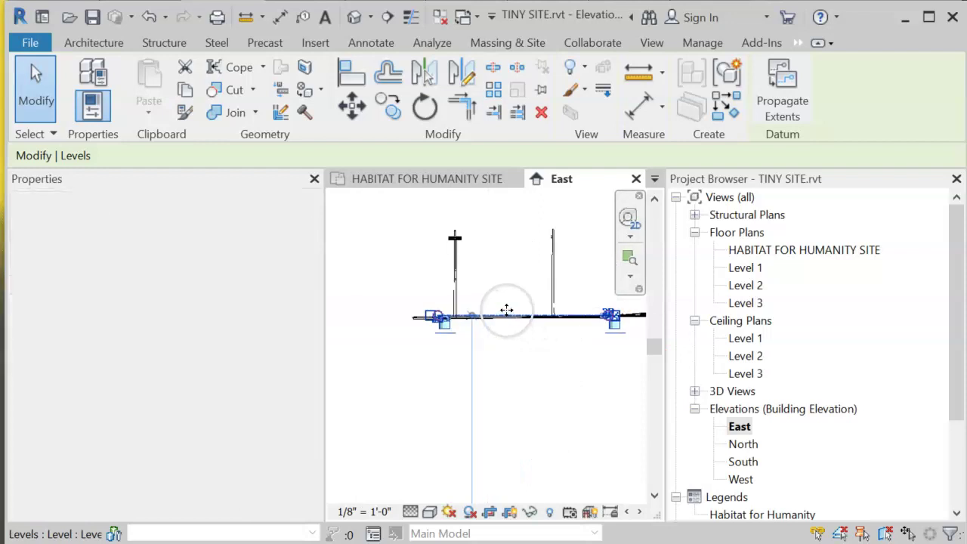
{"action": "scroll", "coordinate": [502, 321], "scroll_direction": "up", "scroll_amount": 5}
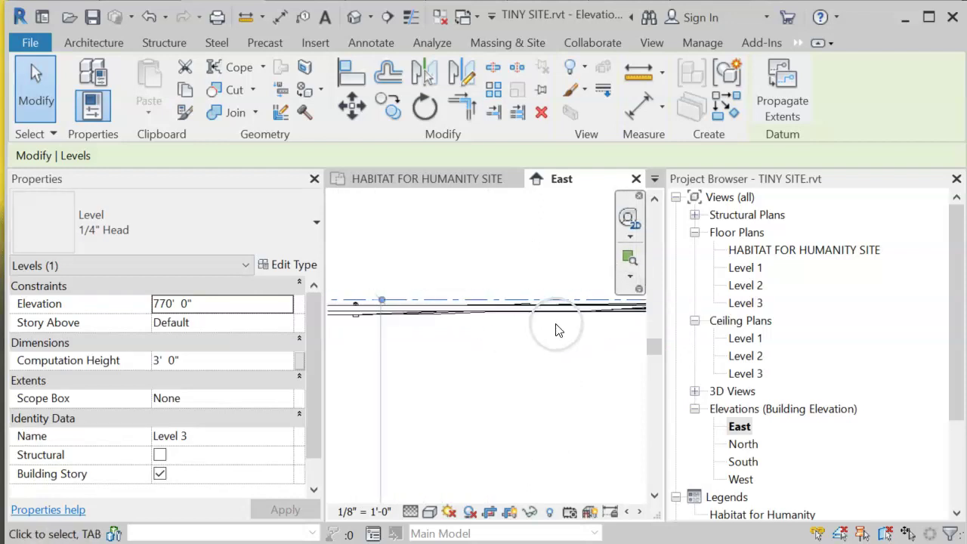
{"action": "scroll", "coordinate": [558, 328], "scroll_direction": "down", "scroll_amount": 2}
{"action": "middle_click_drag", "start_coordinate": [505, 338], "coordinate": [380, 345]}
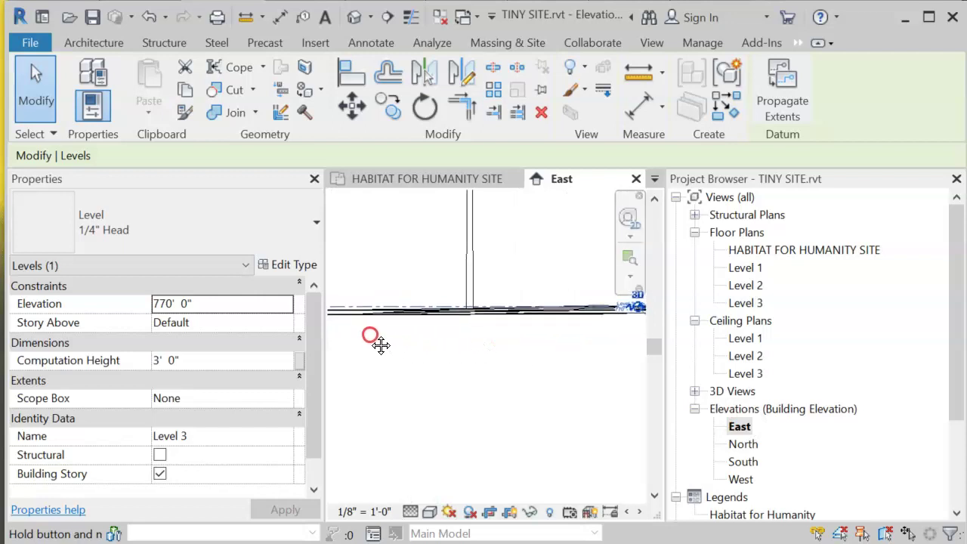
Step: Rename the Level 3 floor plan as "HOUSE ground level", applying the name to the corresponding level and views
{"action": "left_click", "coordinate": [744, 303]}
{"action": "right_click", "coordinate": [743, 302]}
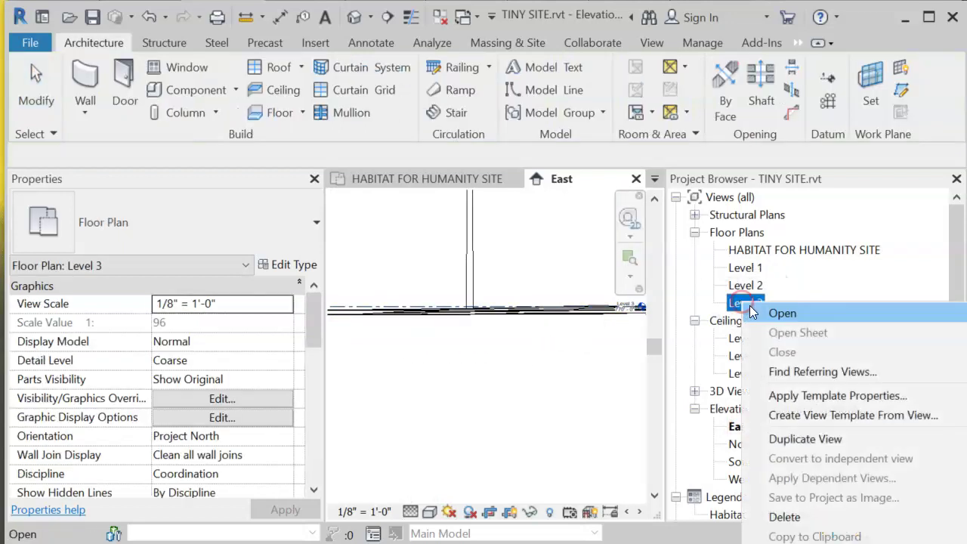
{"action": "key", "text": "F2"}
{"action": "type", "text": "HOUSE gro"}
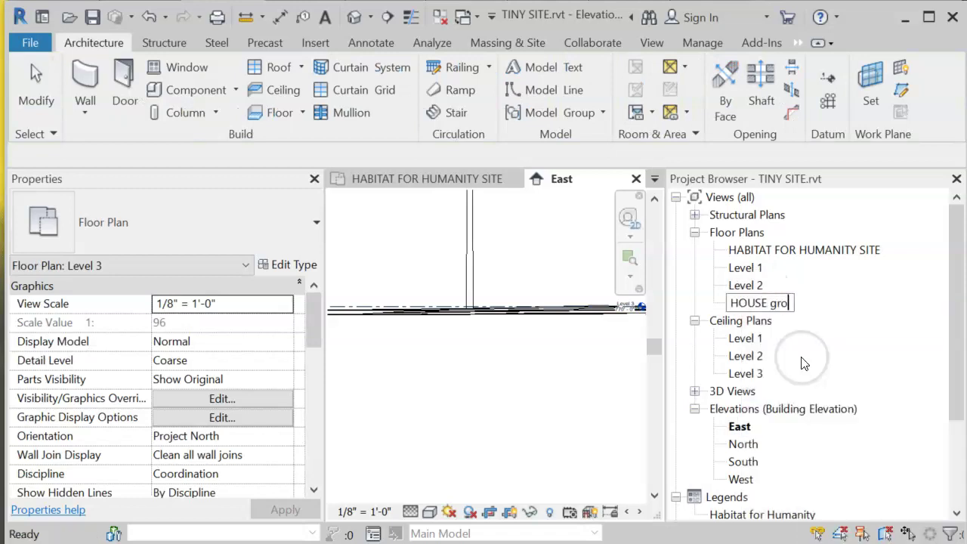
{"action": "type", "text": "und level"}
{"action": "key", "text": "Return"}
{"action": "left_click", "coordinate": [633, 359]}
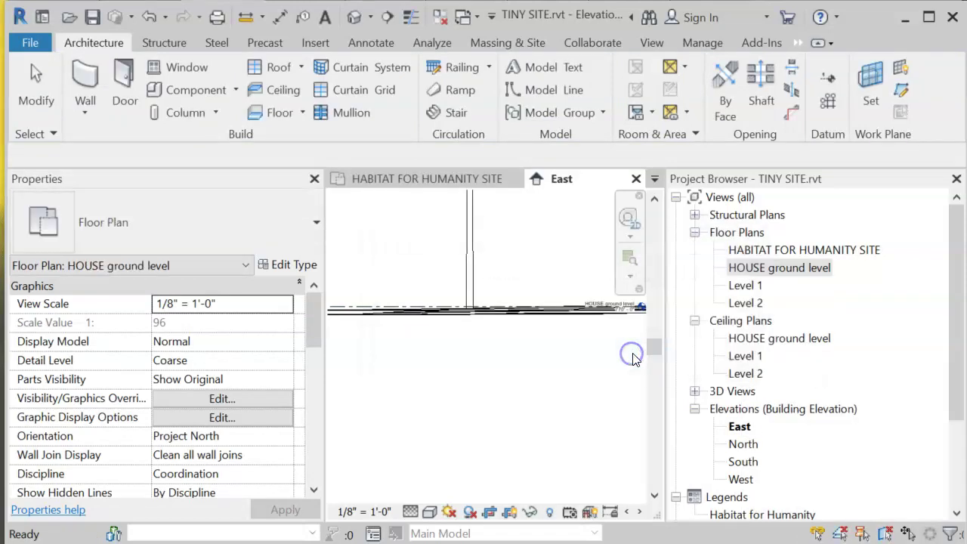